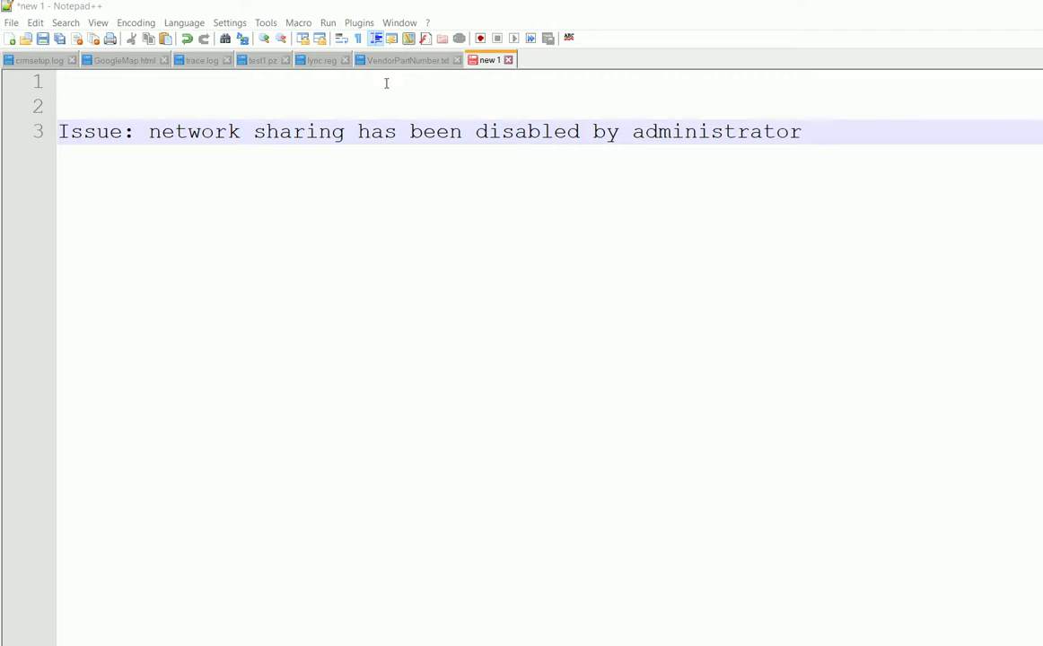
# Step: Add 'Windows 10 1803' on a new line below the network-sharing-disabled issue note
pyautogui.click(149, 132)
pyautogui.click(829, 139)
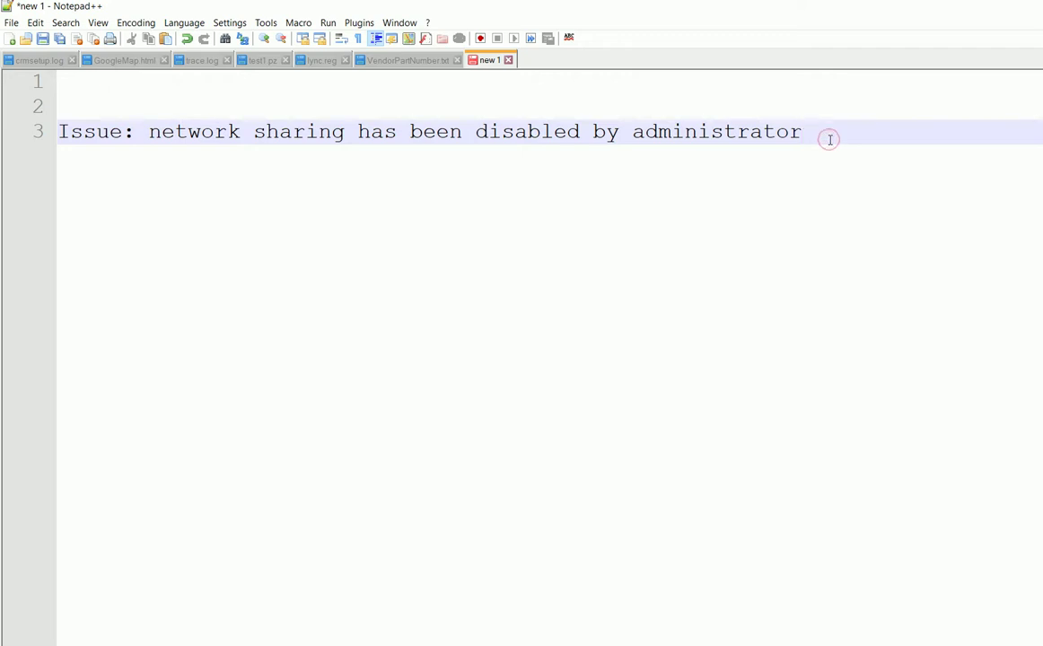
pyautogui.press('Return')
pyautogui.write('Windows ')
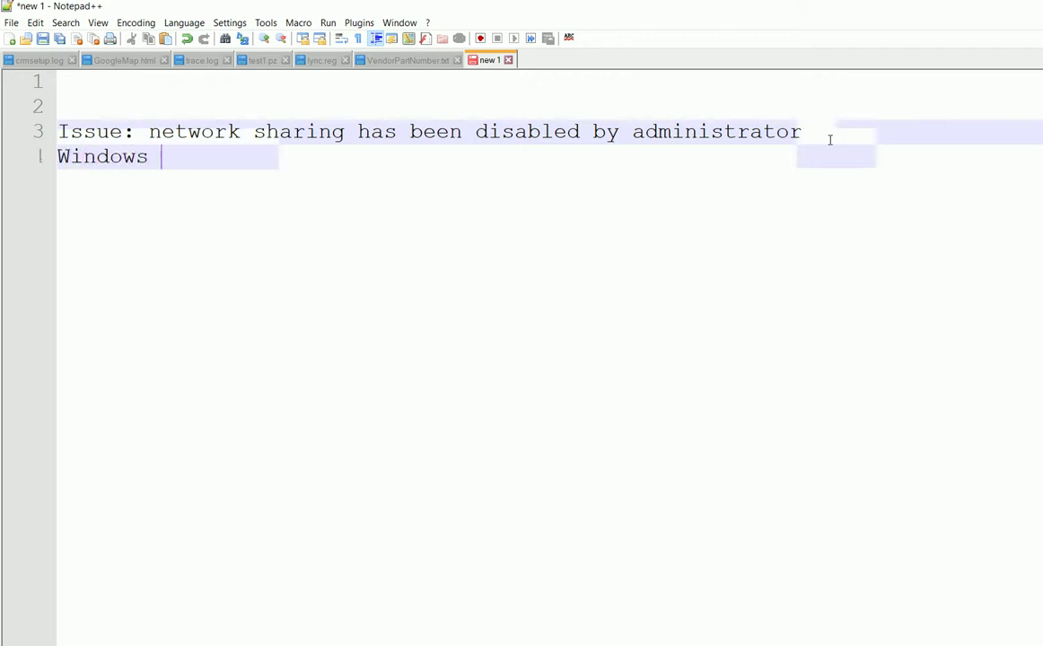
pyautogui.write('10 180')
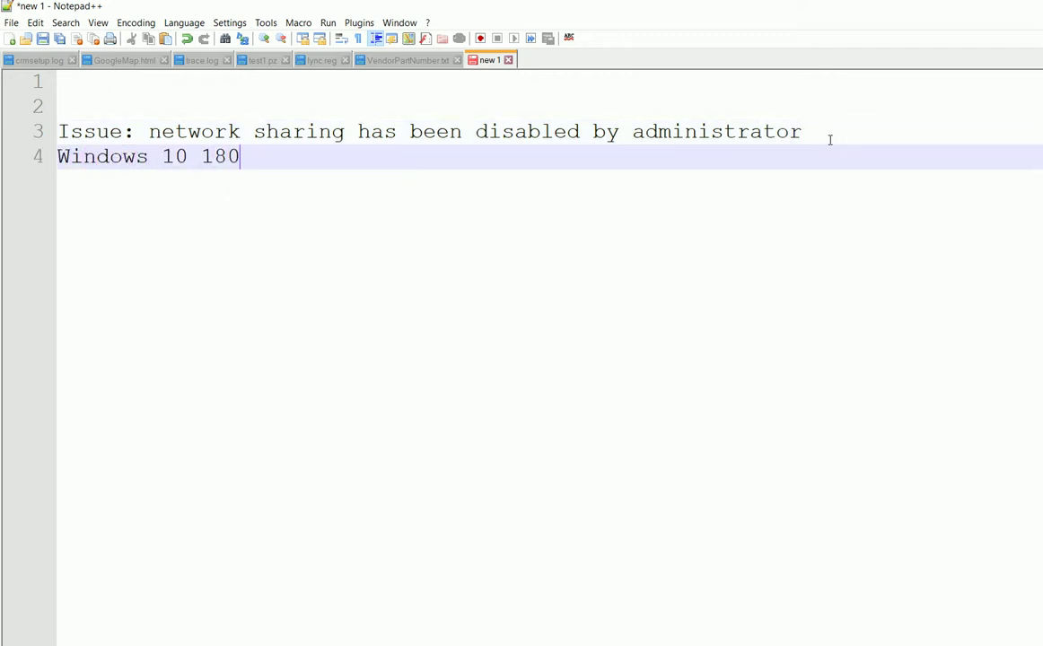
pyautogui.write('3')
pyautogui.click(826, 154)
pyautogui.click(628, 135)
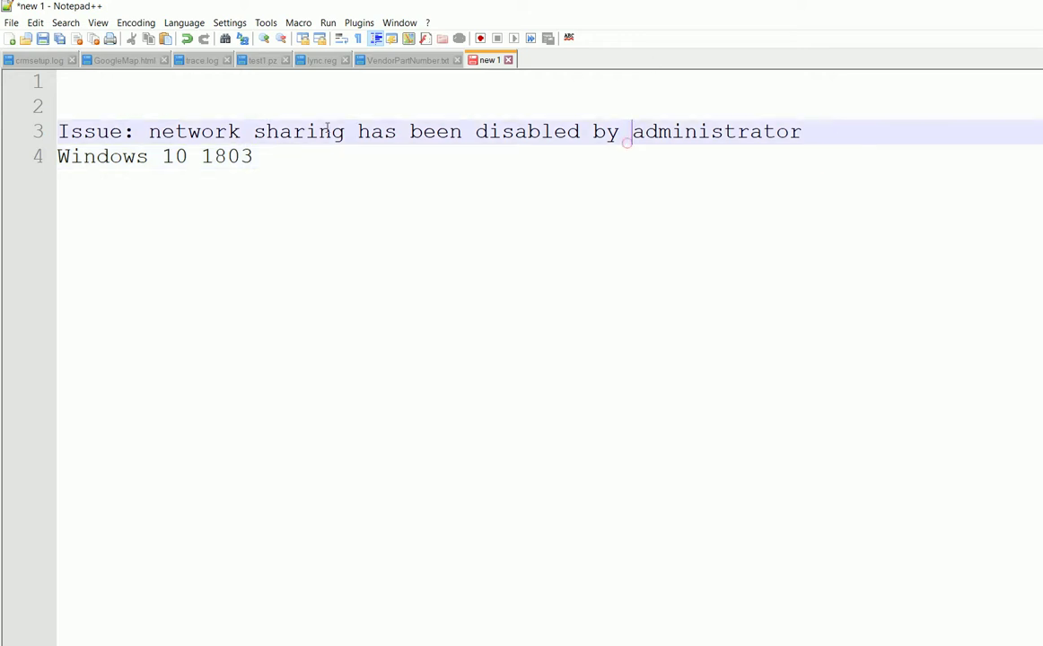
pyautogui.click(617, 159)
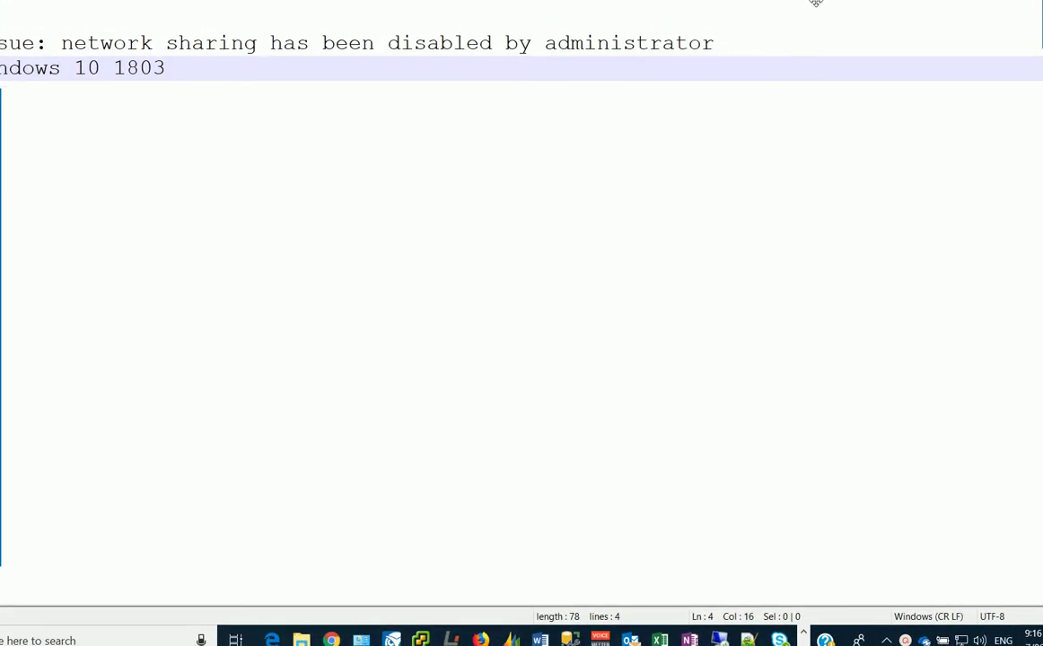
# Step: Open Network Connections from the Ethernet page of Network & Internet settings
pyautogui.rightClick(961, 640)
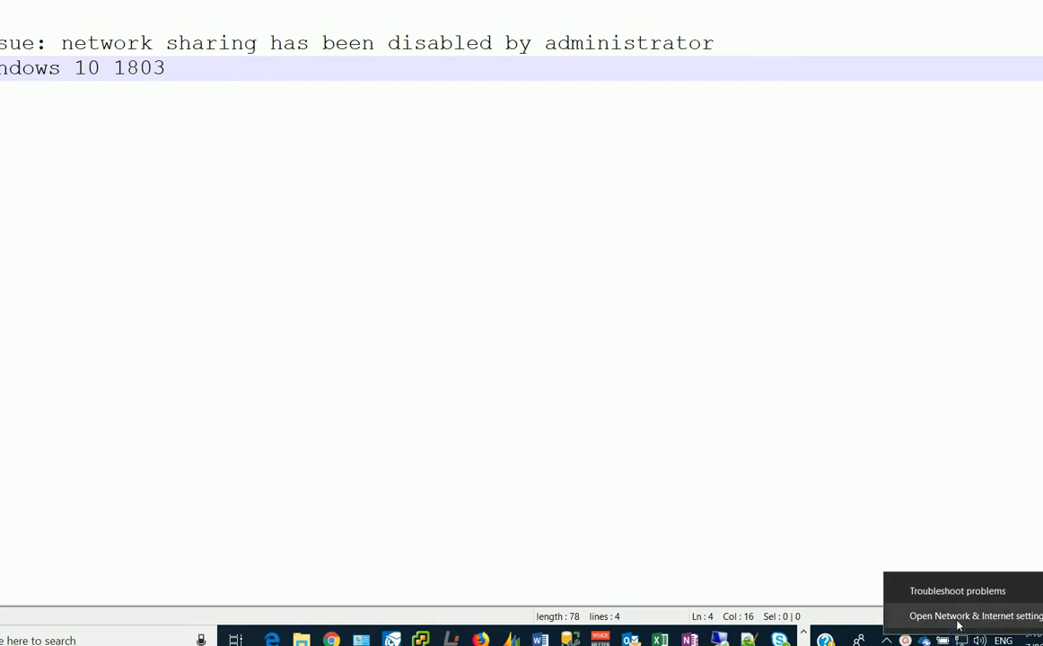
pyautogui.click(957, 617)
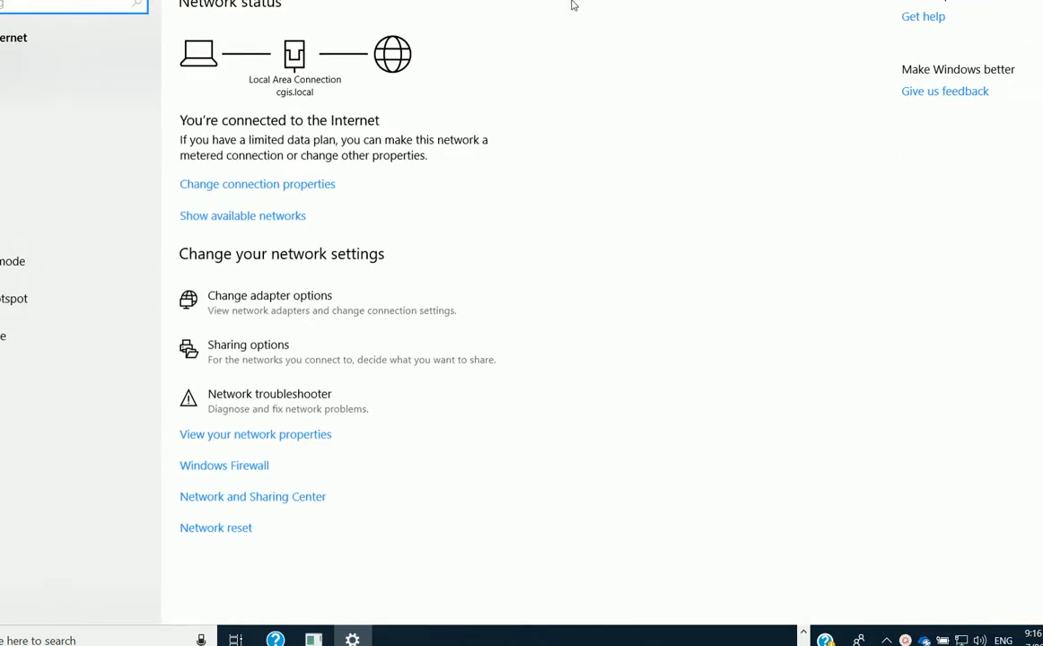
pyautogui.click(108, 135)
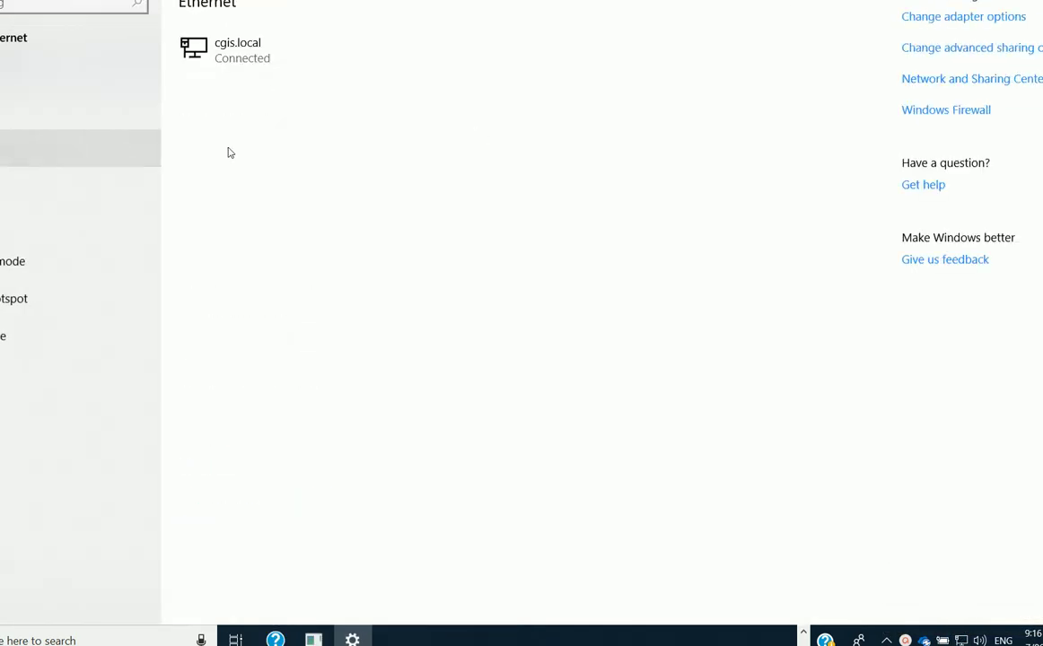
pyautogui.click(973, 81)
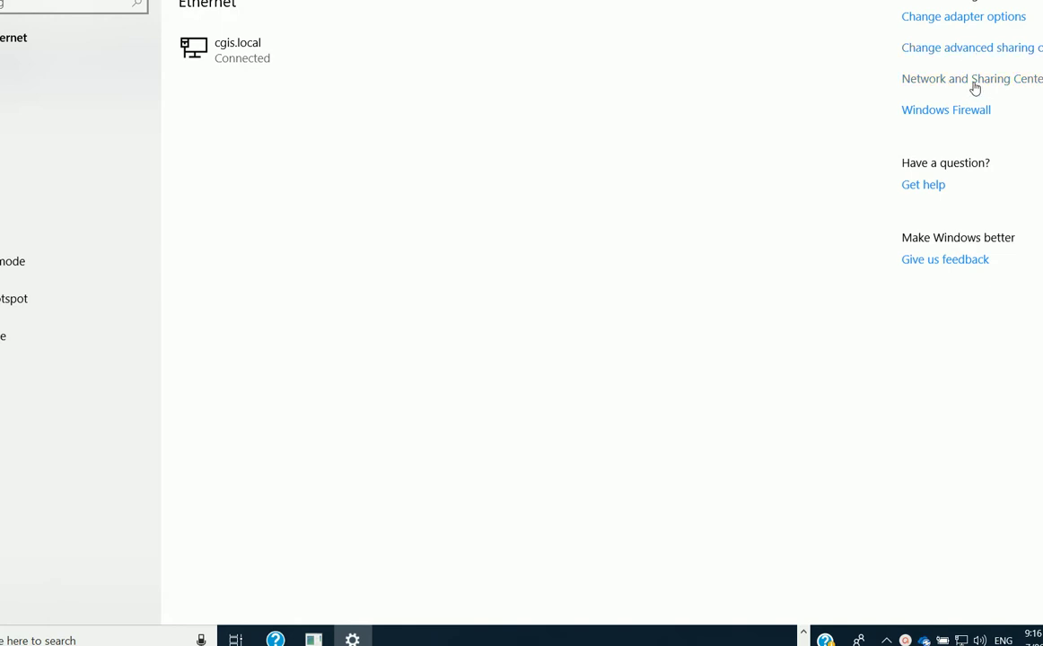
# Step: Open Local Area Connection Properties' Sharing tab, which shows ICS disabled by the administrator
pyautogui.click(951, 20)
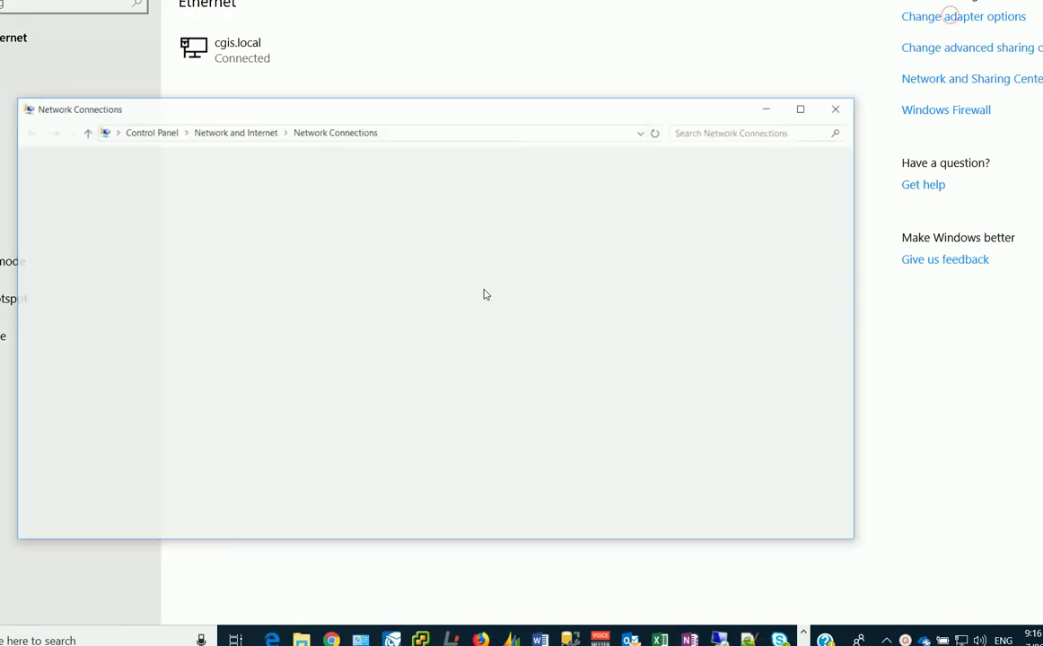
pyautogui.rightClick(135, 179)
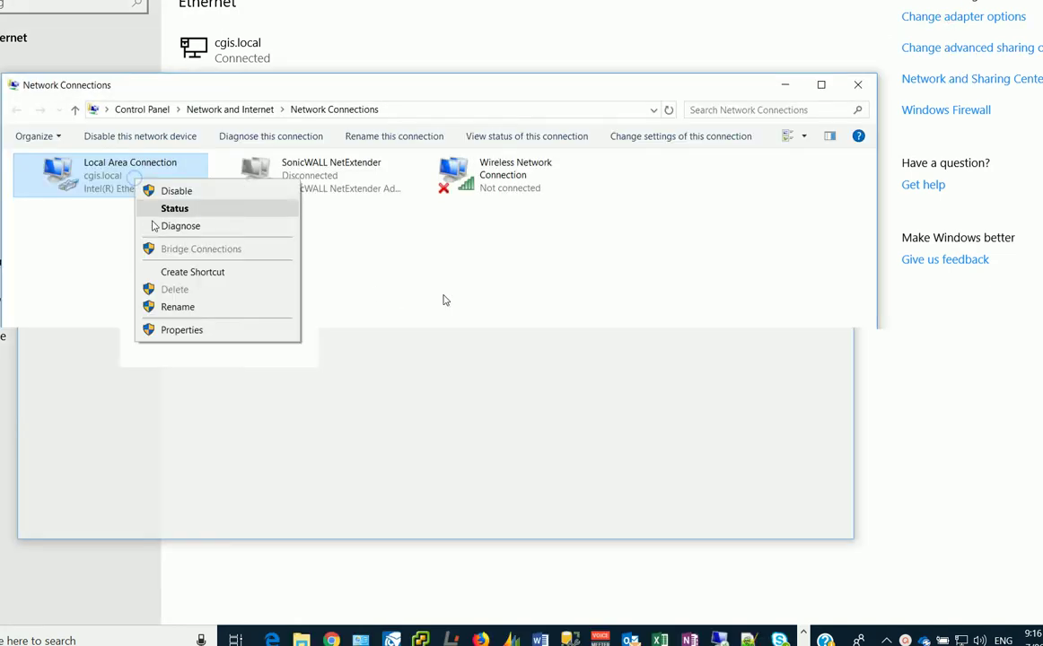
pyautogui.click(189, 331)
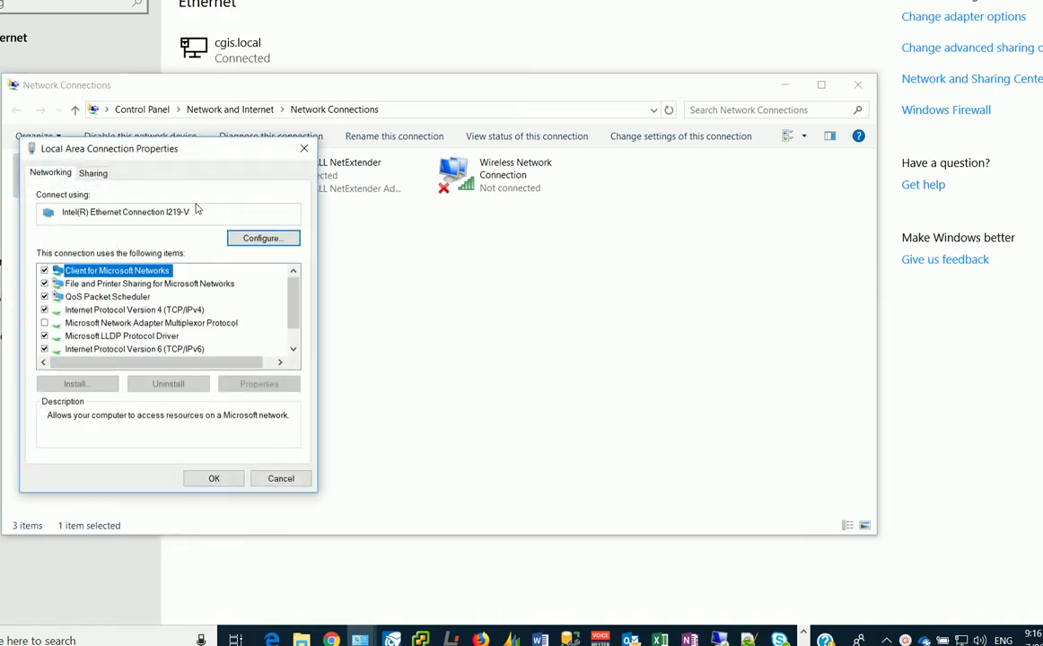
pyautogui.click(93, 172)
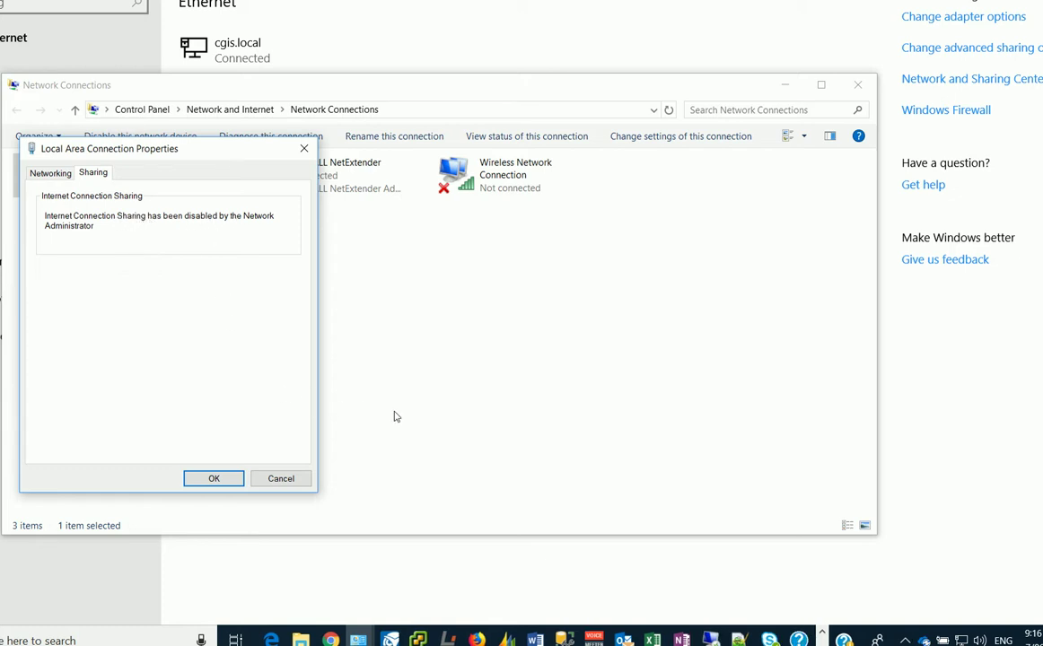
pyautogui.click(709, 639)
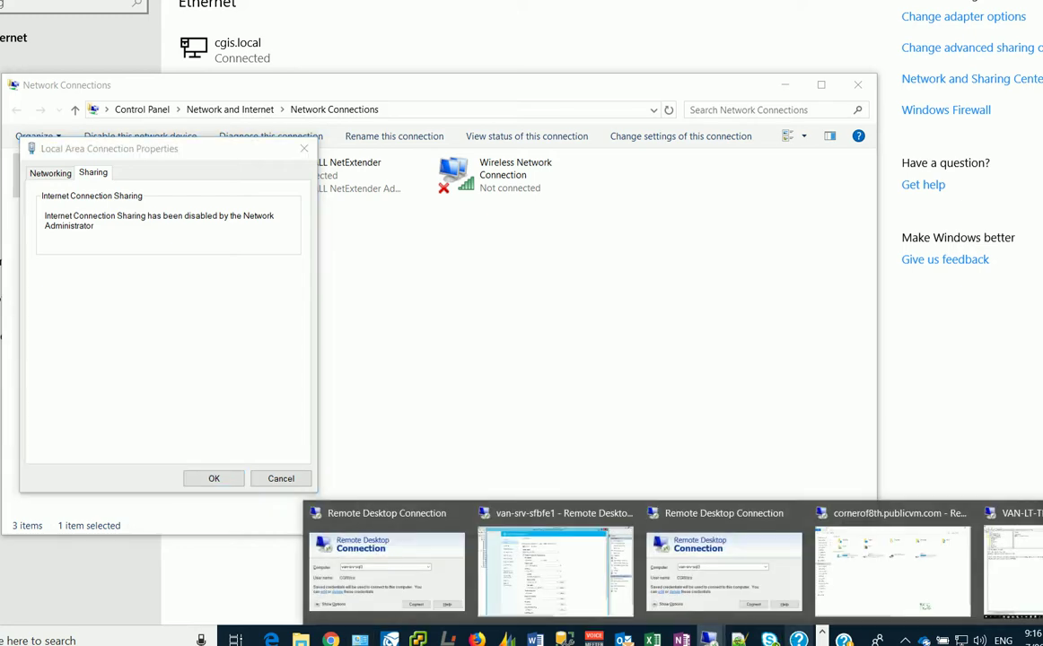
# Step: Open the shadowsplace.net search result and scroll to its Internet Connection Sharing workaround
pyautogui.click(331, 639)
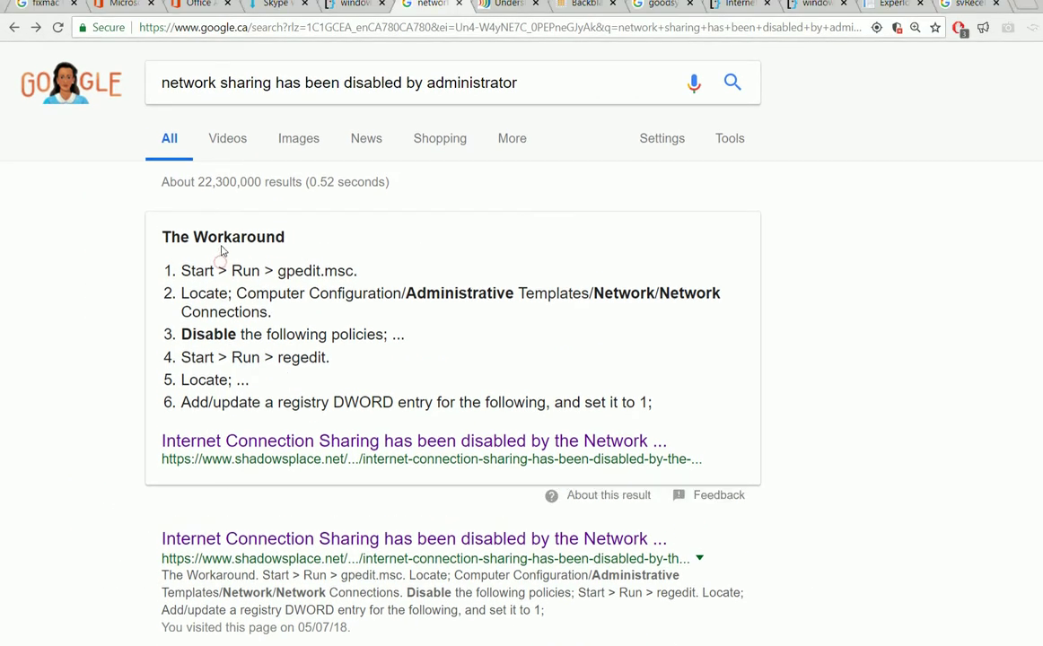
pyautogui.moveTo(301, 272); pyautogui.dragTo(389, 334)
pyautogui.click(467, 9)
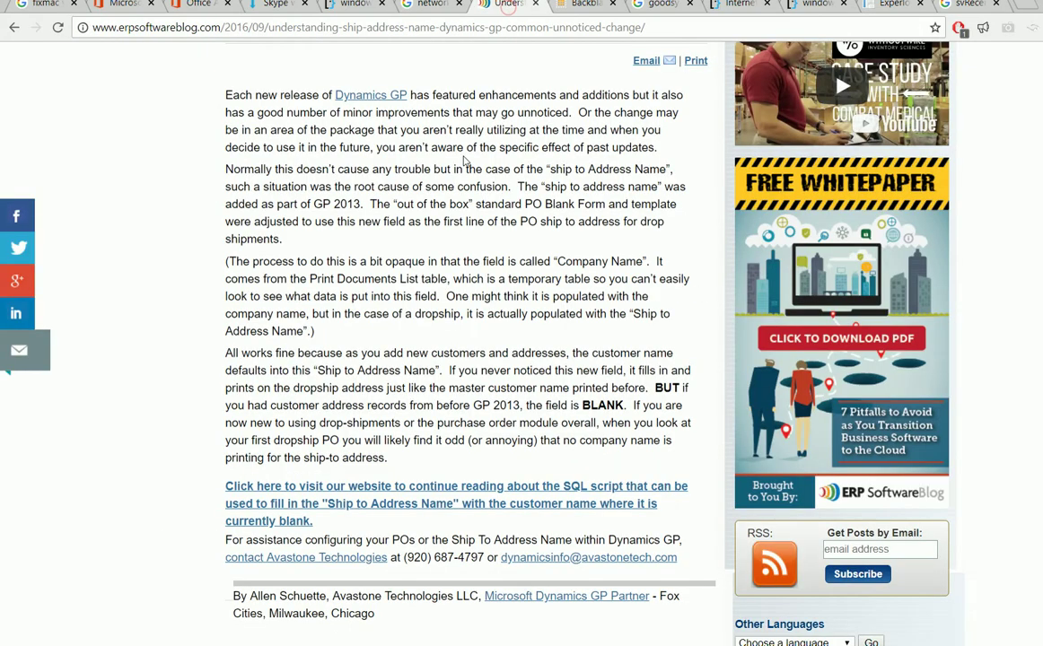
pyautogui.click(429, 7)
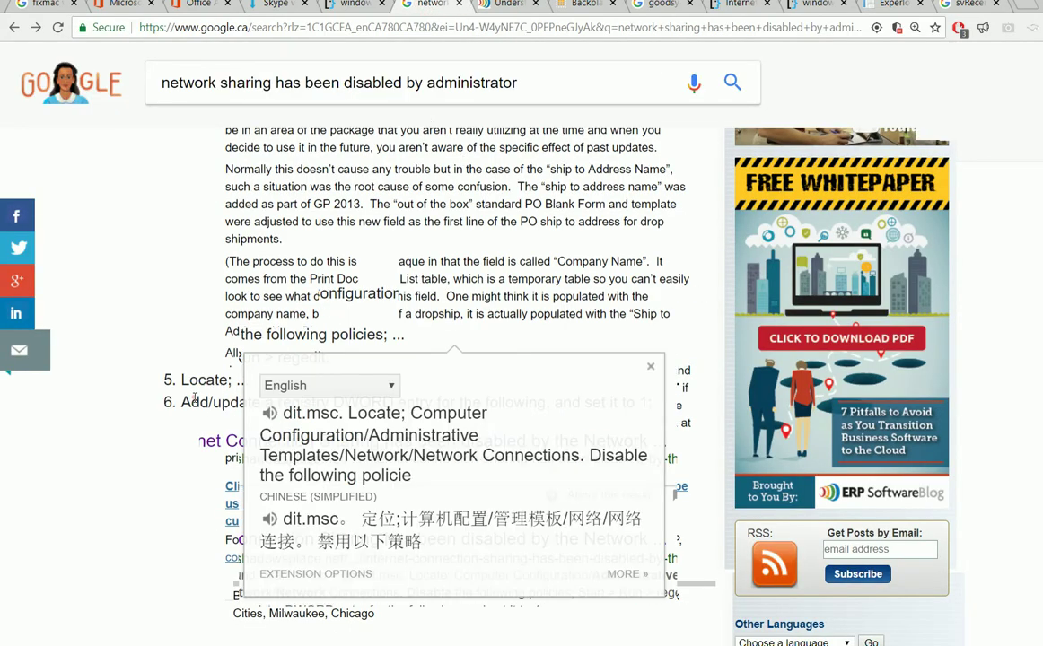
pyautogui.click(308, 442)
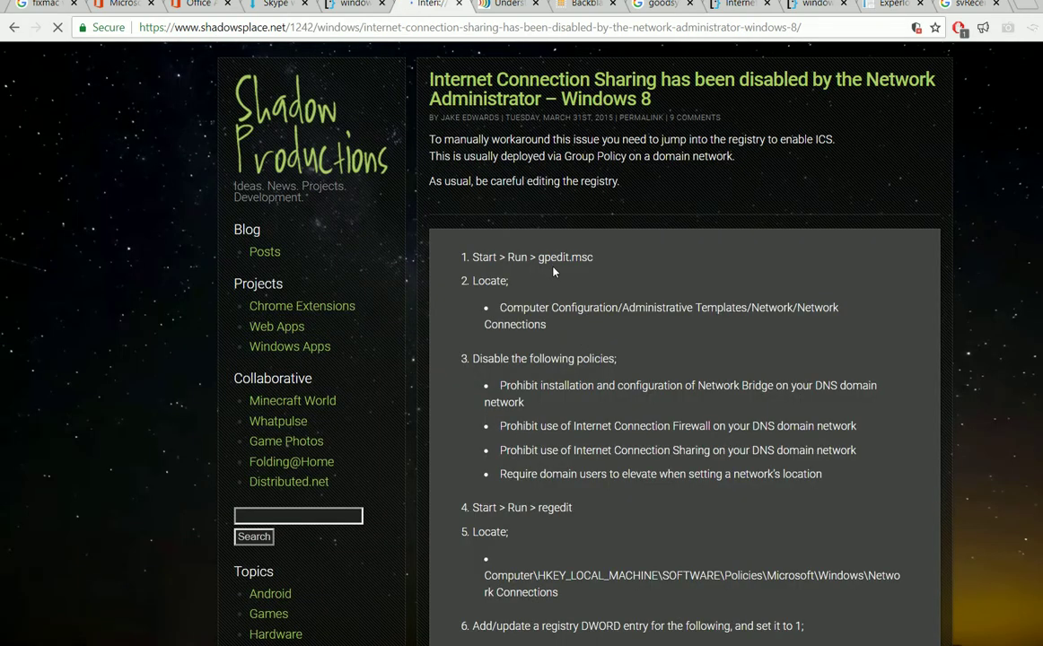
pyautogui.scroll(-3, 554, 272)
pyautogui.scroll(-3, 588, 398)
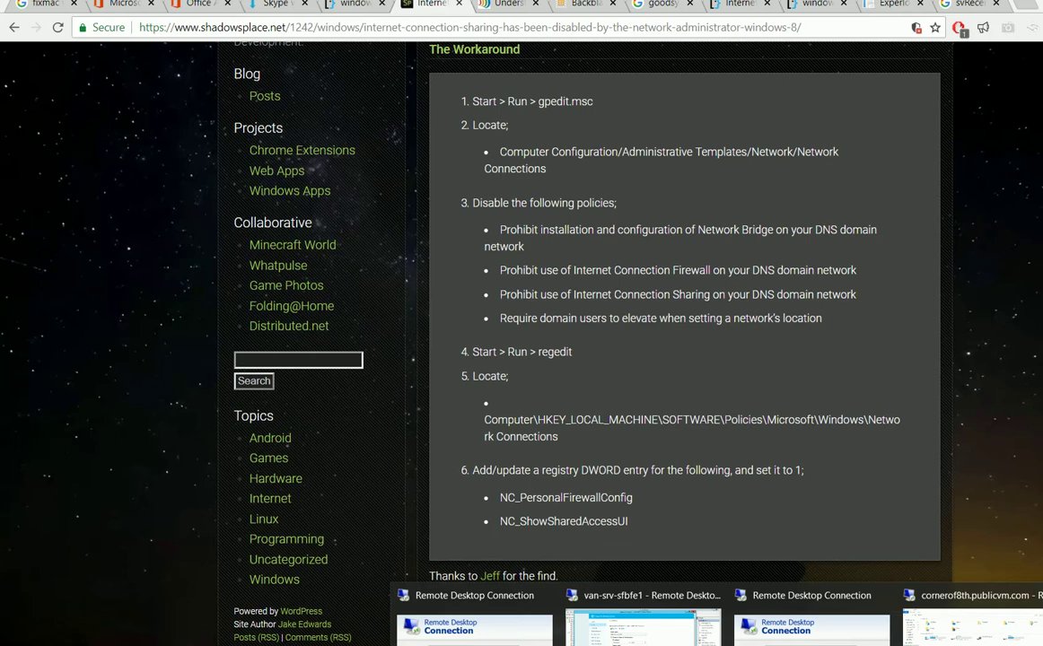
# Step: On the remote machine, close the NetworkShare note and list network adapters showing Wi-Fi Shared
pyautogui.click(974, 628)
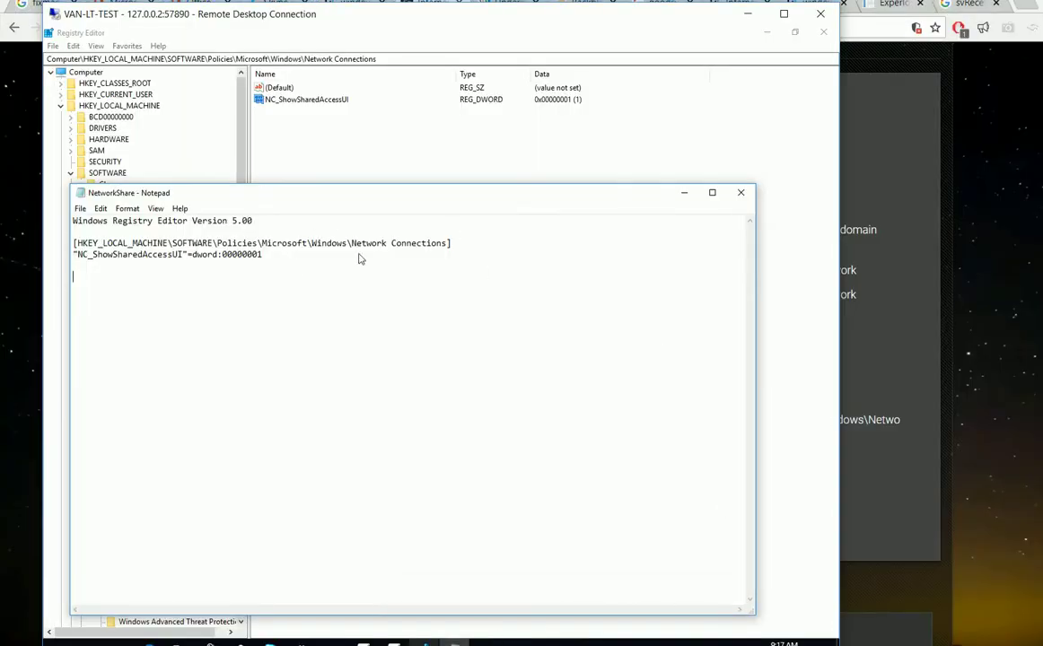
pyautogui.hotkey('alt', 'F4')
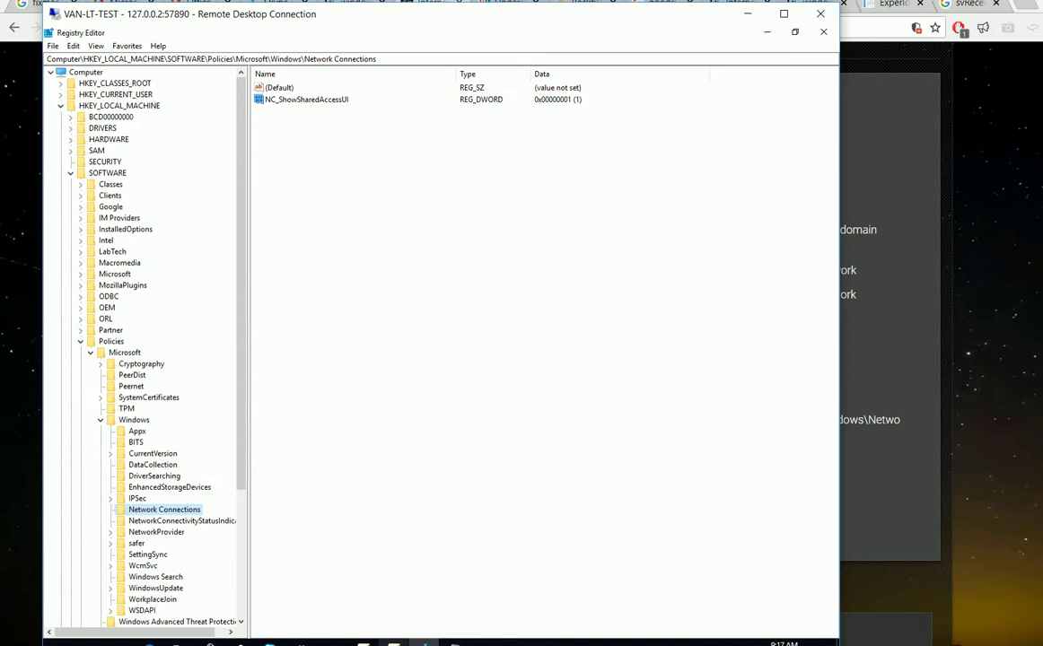
pyautogui.click(301, 642)
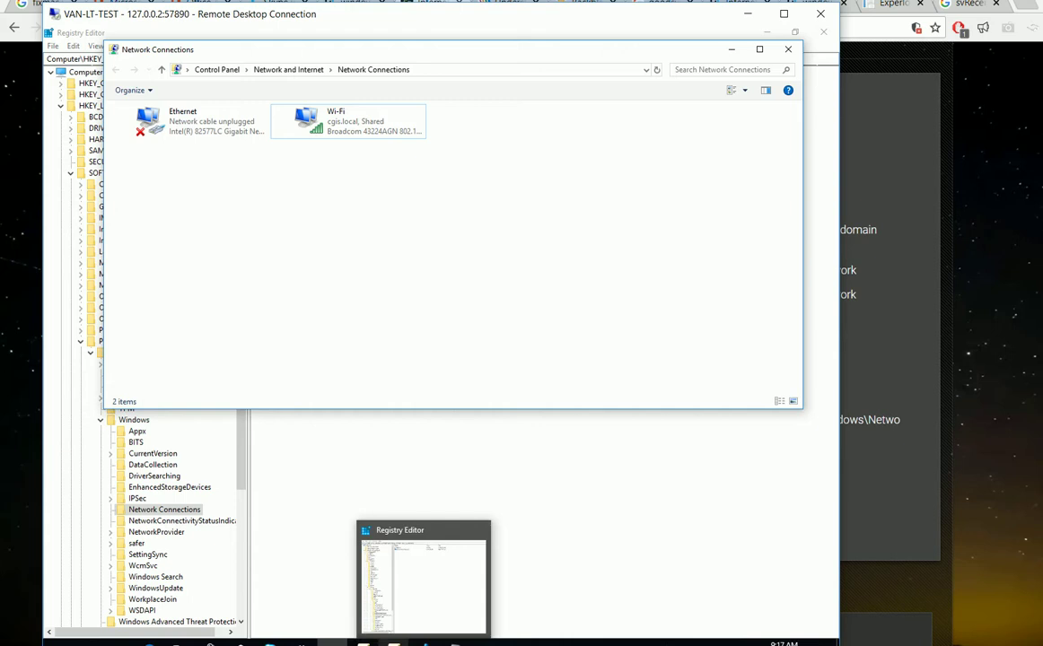
pyautogui.moveTo(332, 636)
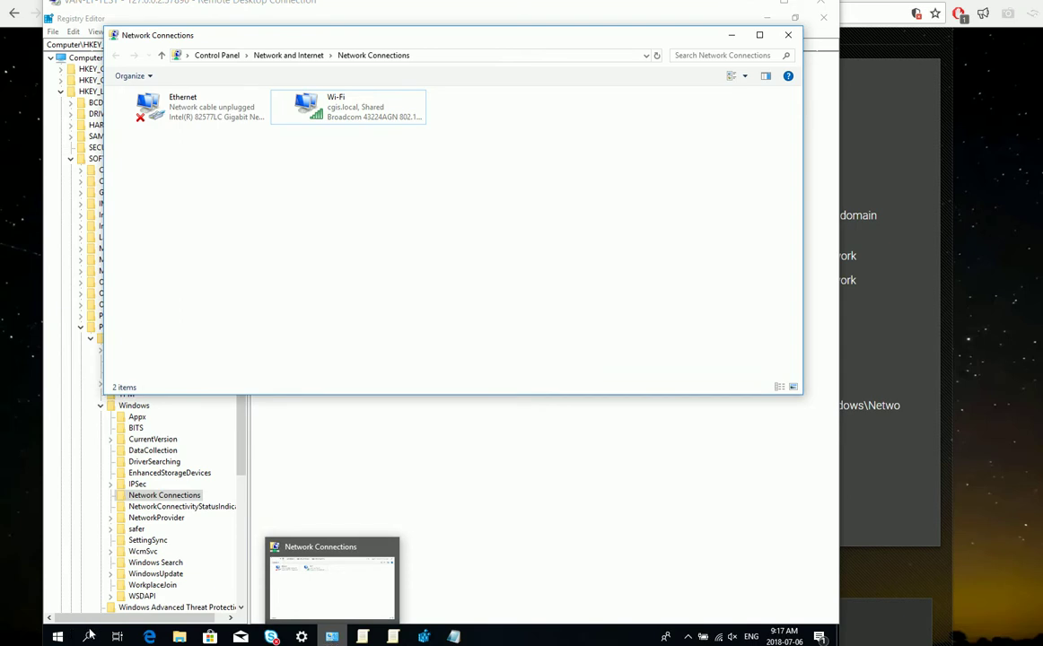
# Step: Launch the Local Group Policy Editor by searching 'gp'
pyautogui.click(89, 635)
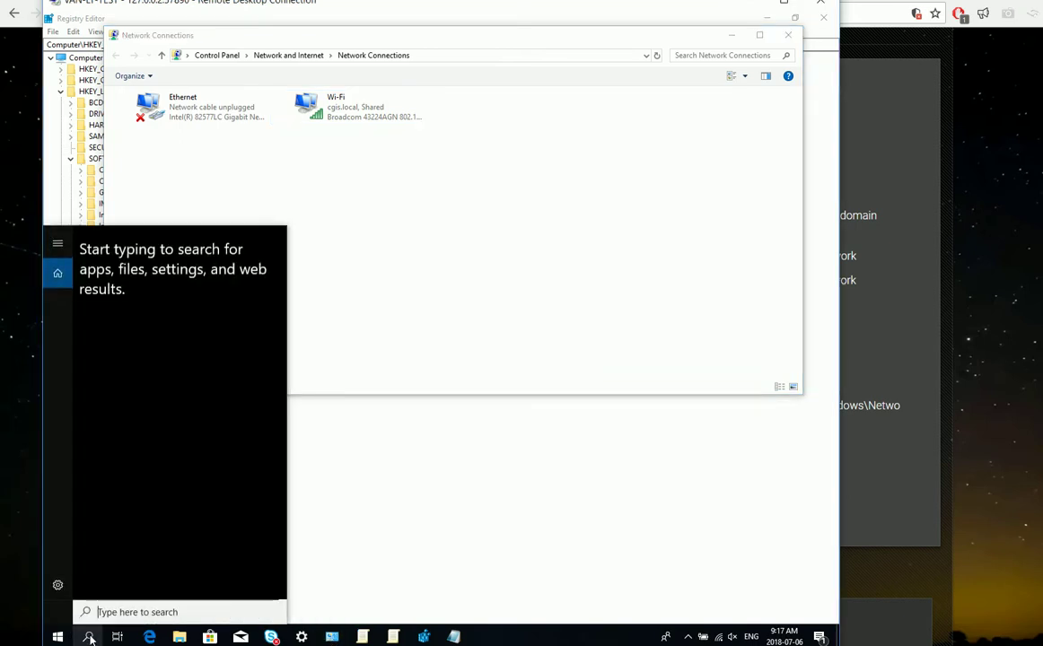
pyautogui.write('gp')
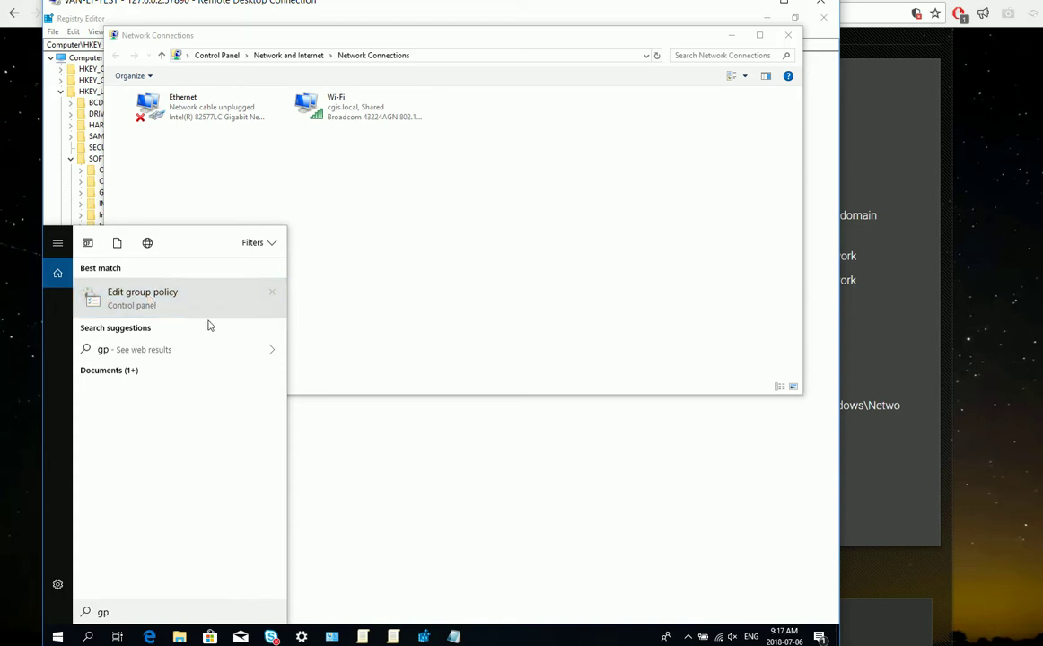
pyautogui.click(422, 311)
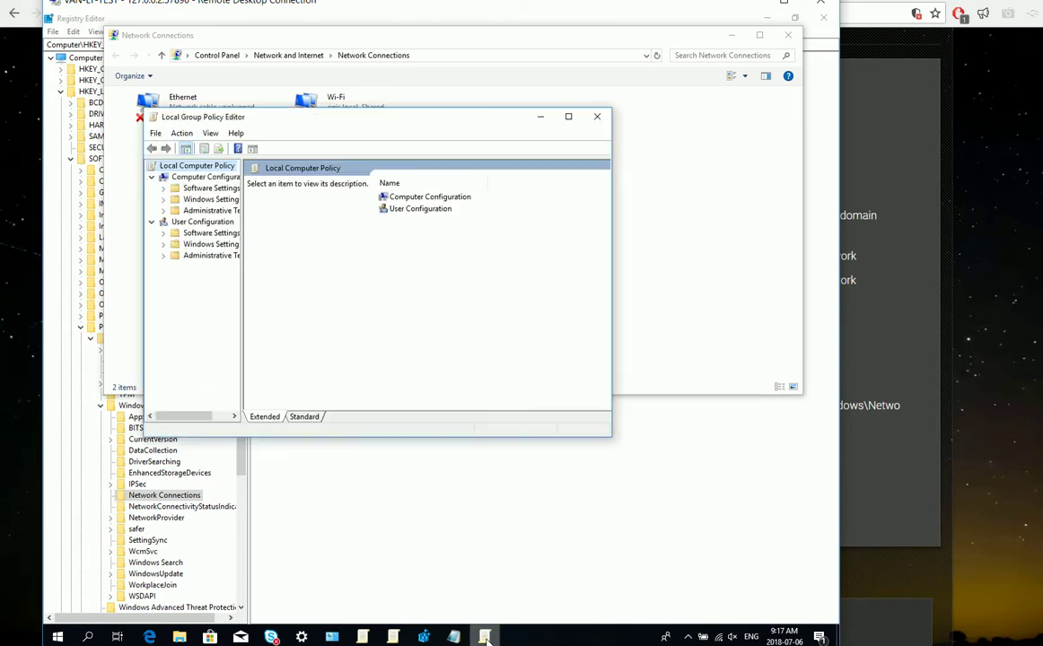
# Step: Maximize the editor and select Computer Configuration > Administrative Templates > Network
pyautogui.doubleClick(314, 117)
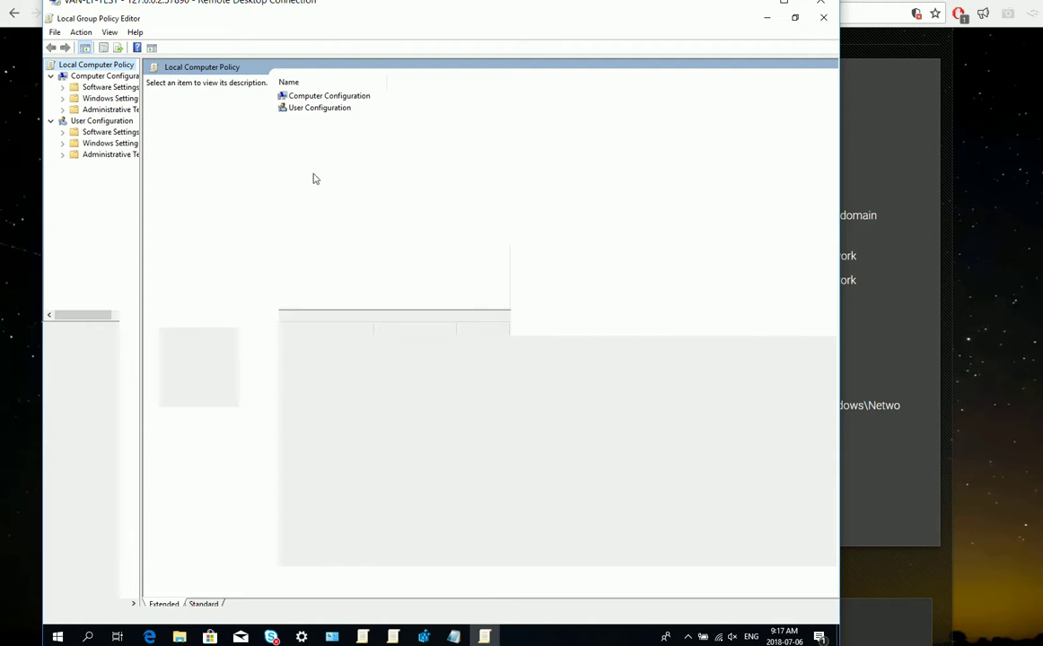
pyautogui.click(62, 109)
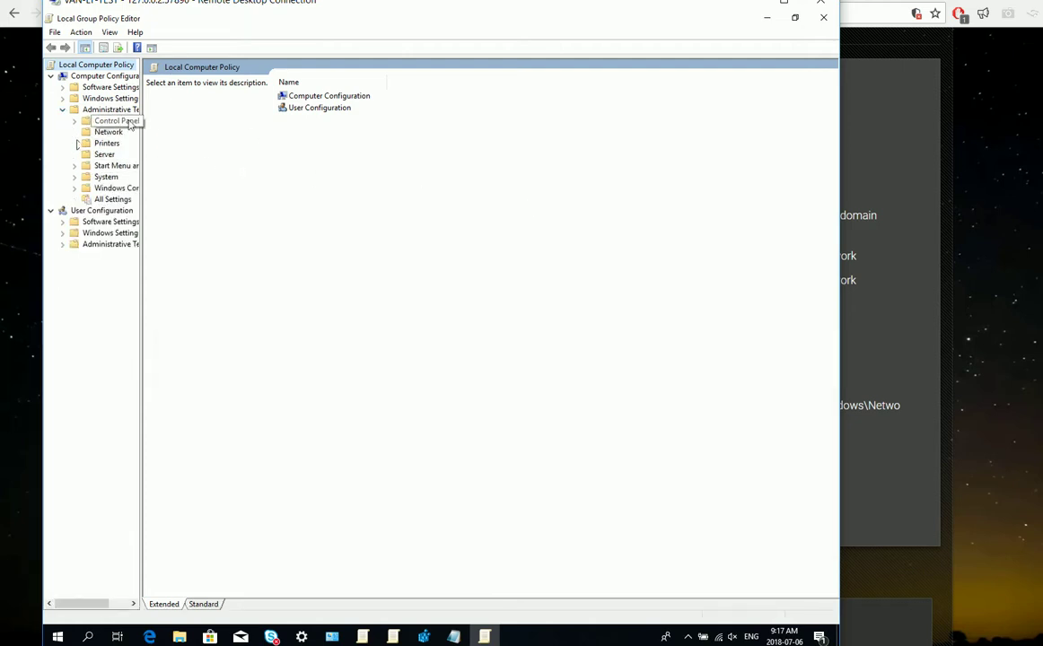
pyautogui.moveTo(141, 126); pyautogui.dragTo(195, 159)
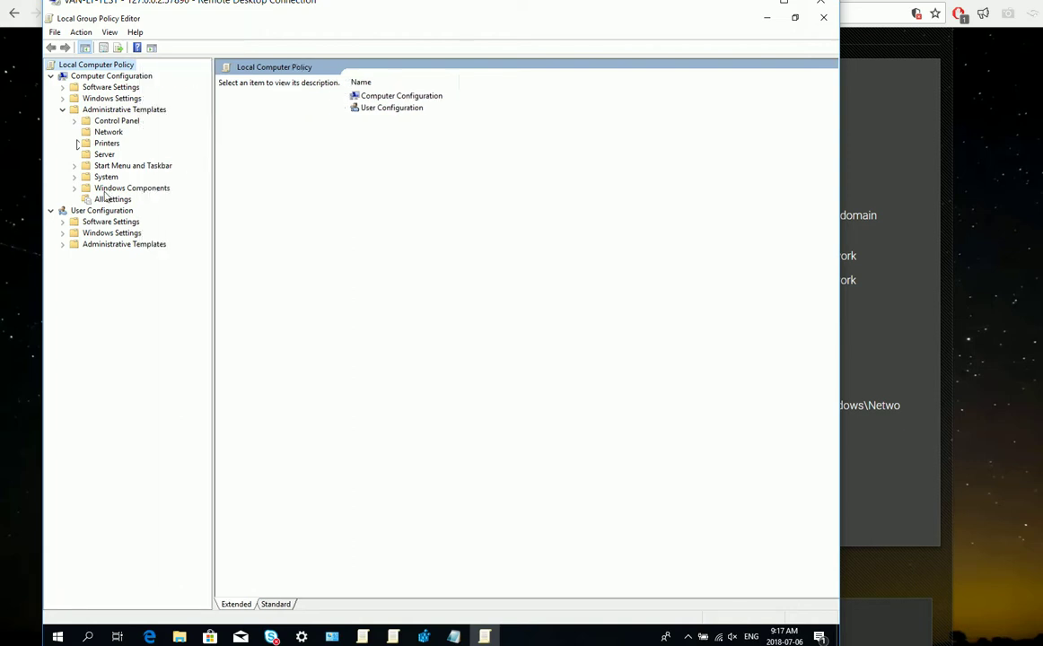
pyautogui.click(103, 132)
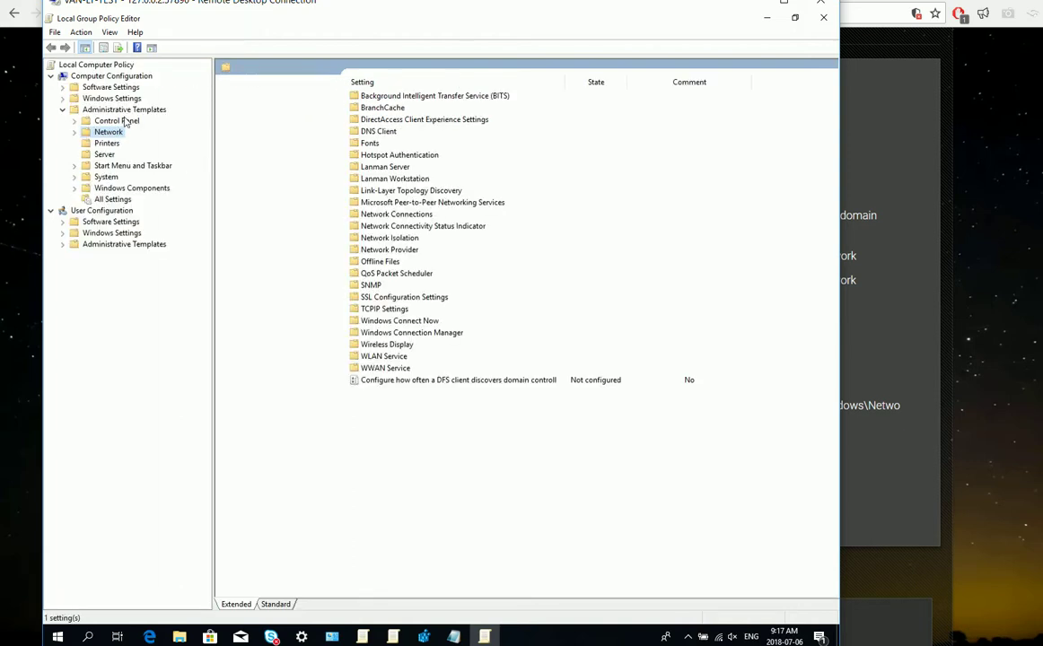
# Step: Leave 'Prohibit use of Internet Connection Sharing on your DNS domain network' set to Disabled
pyautogui.click(74, 132)
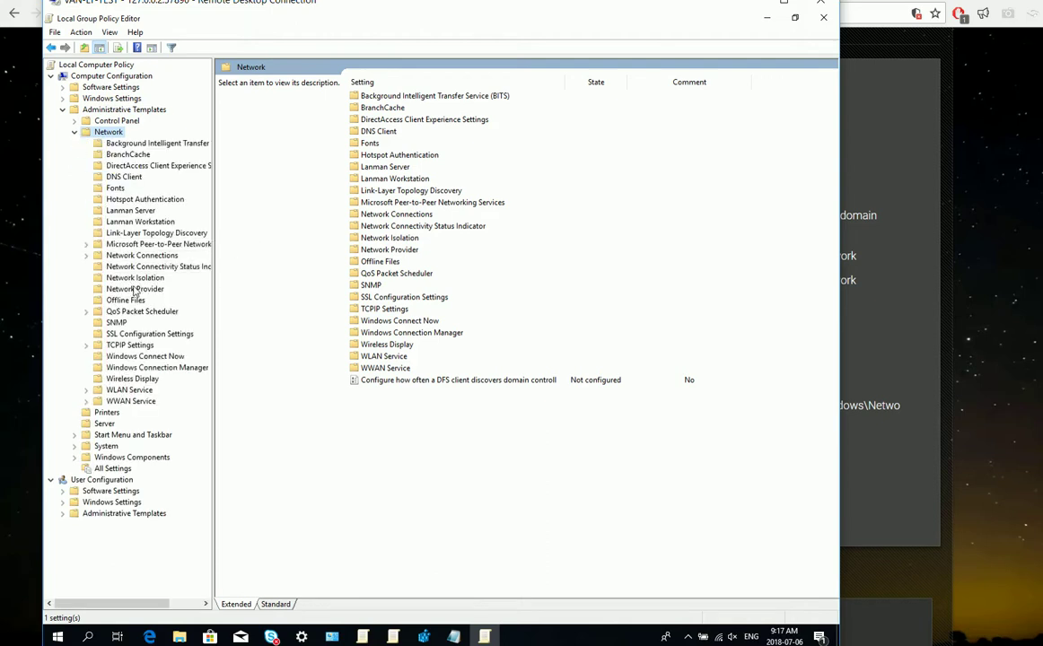
pyautogui.click(144, 256)
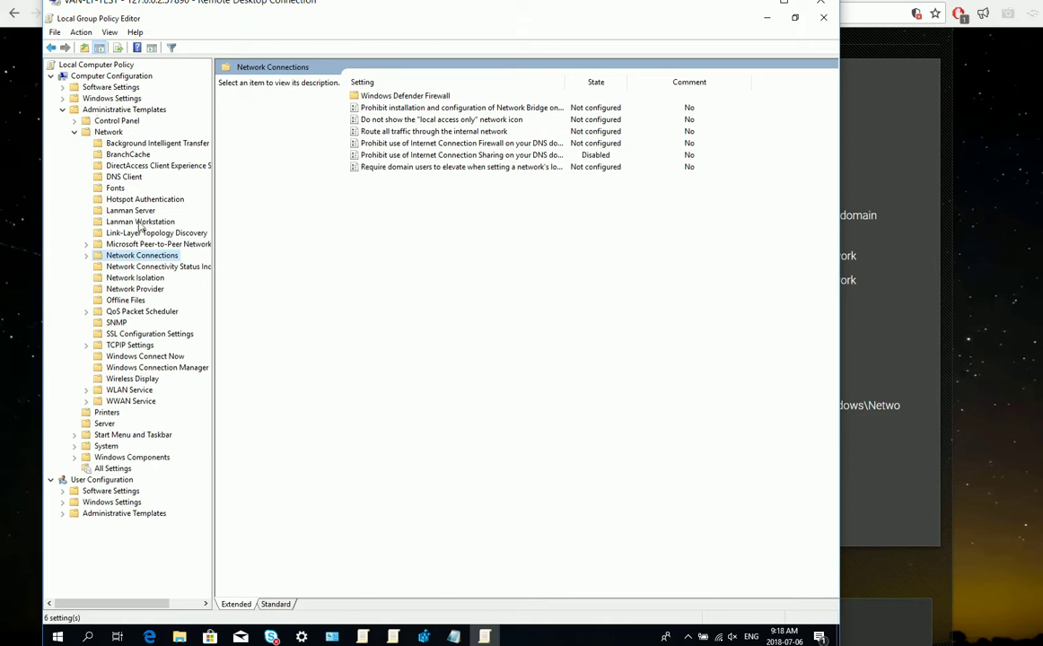
pyautogui.click(86, 255)
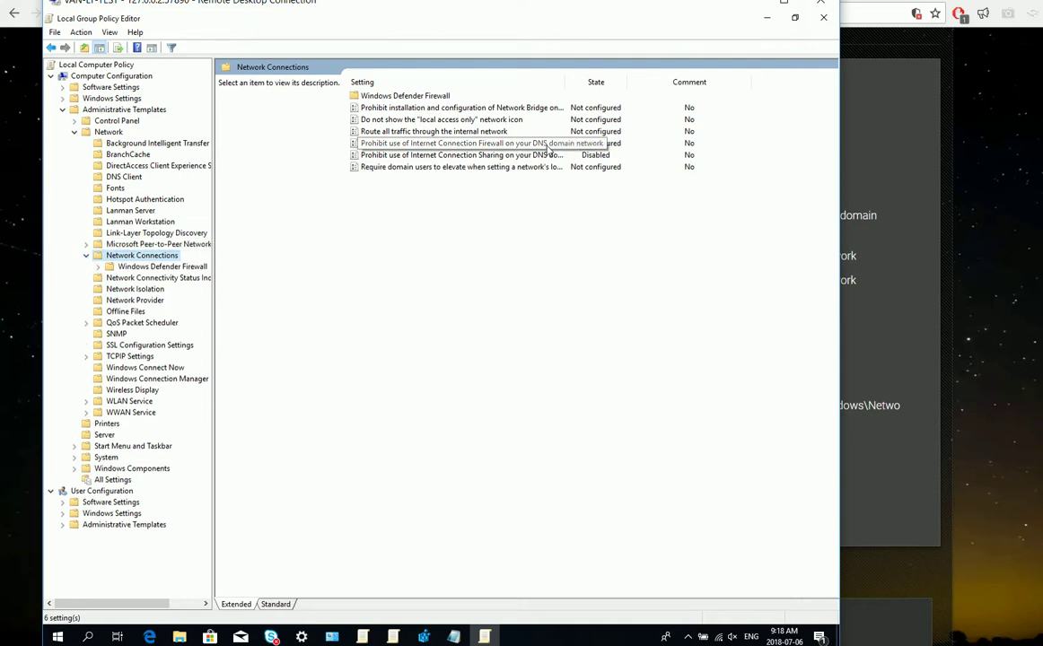
pyautogui.click(492, 155)
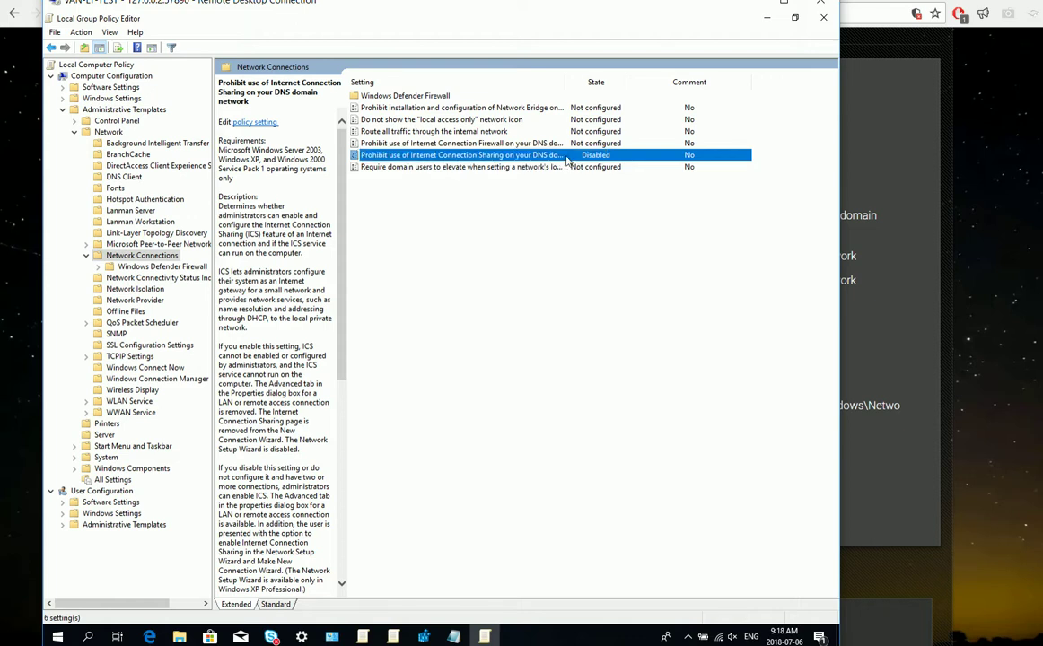
pyautogui.doubleClick(408, 157)
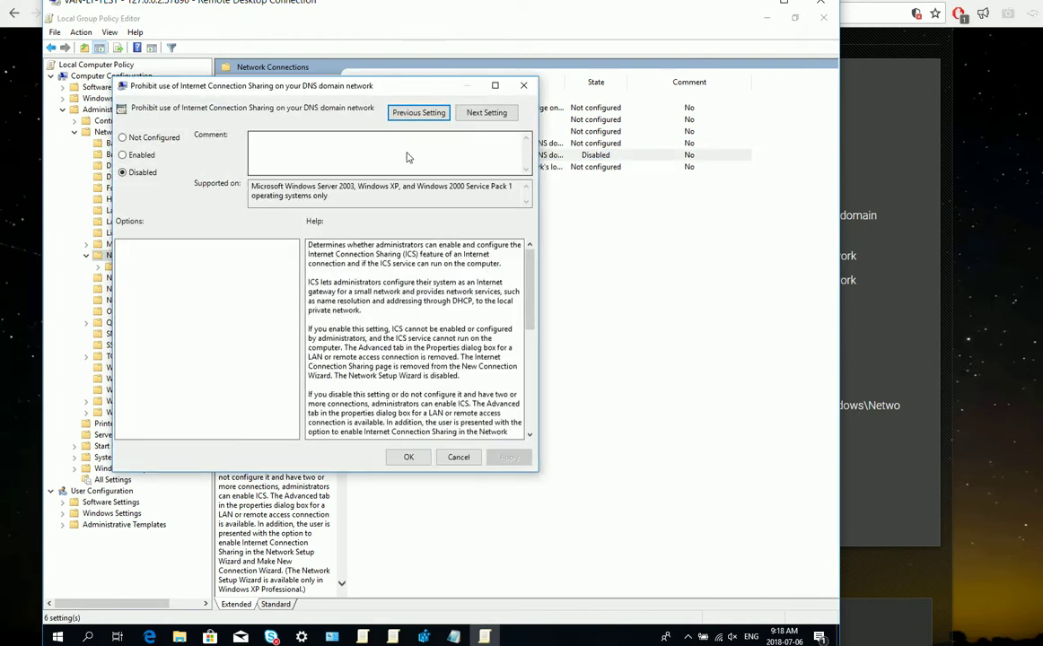
pyautogui.click(408, 457)
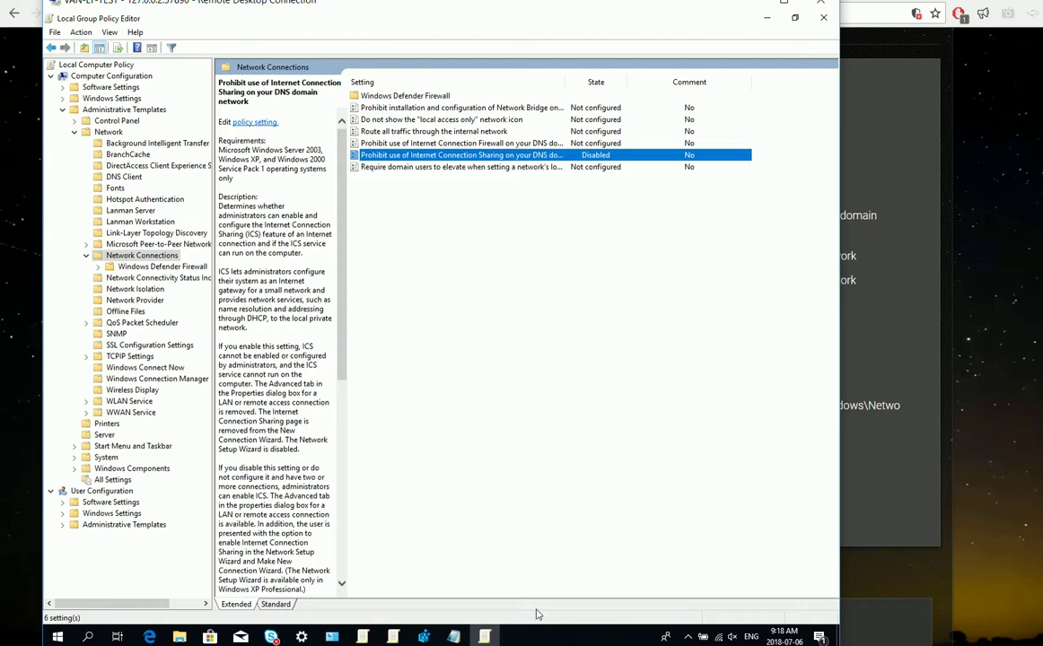
# Step: Open the network adapter list from the Wi-Fi settings page
pyautogui.rightClick(717, 636)
pyautogui.click(717, 623)
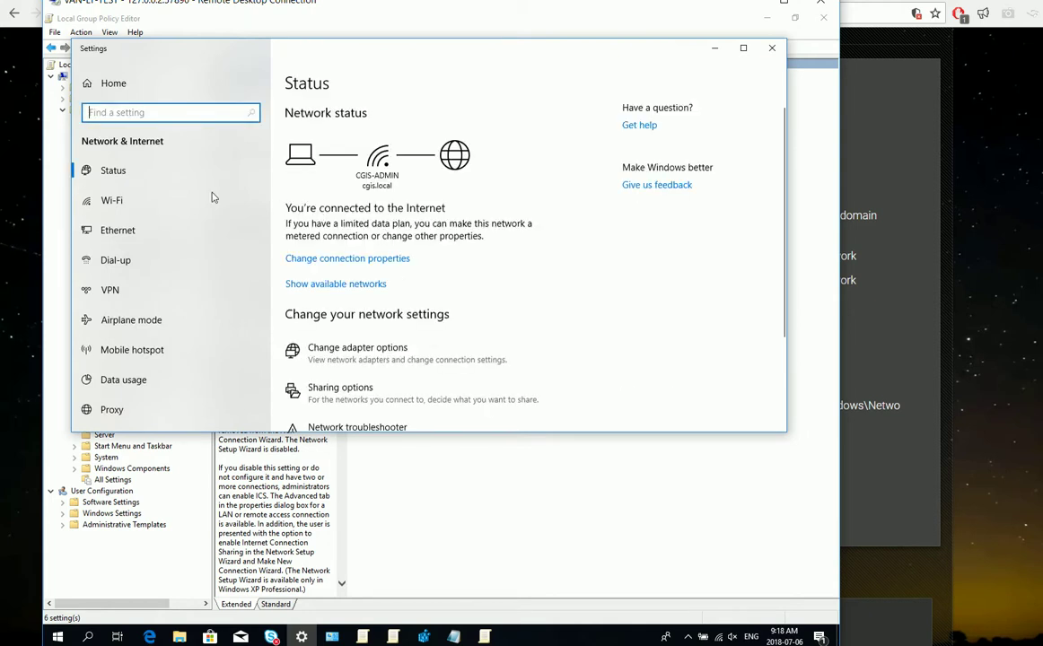
pyautogui.click(104, 200)
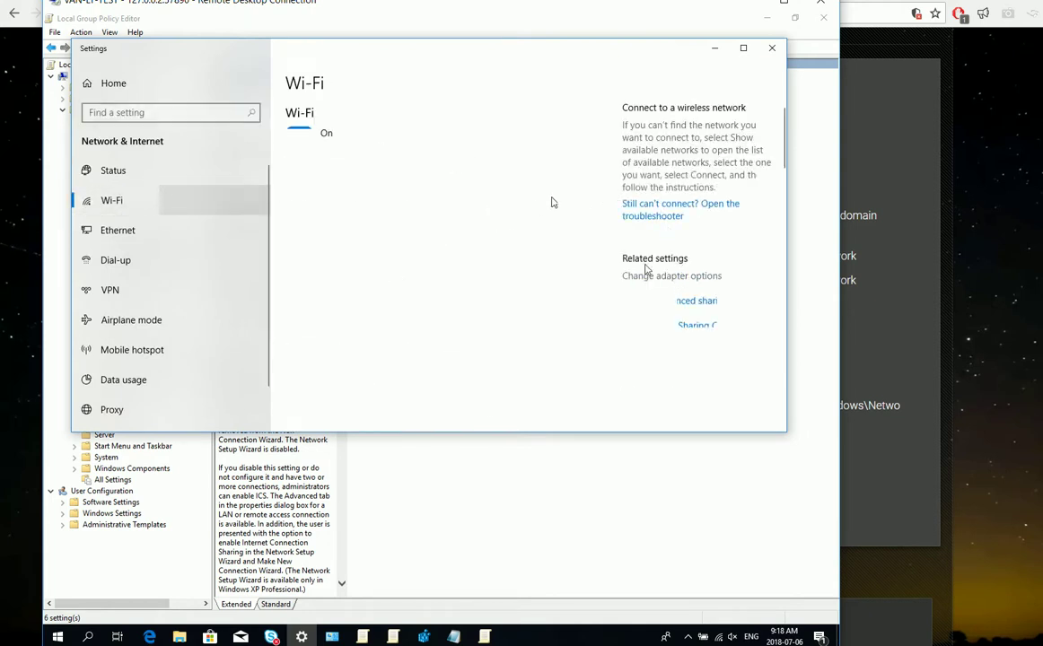
pyautogui.click(645, 274)
# Step: Check that Wi-Fi Properties' Sharing tab allows ICS, cancel, and return to the workaround article
pyautogui.click(342, 120)
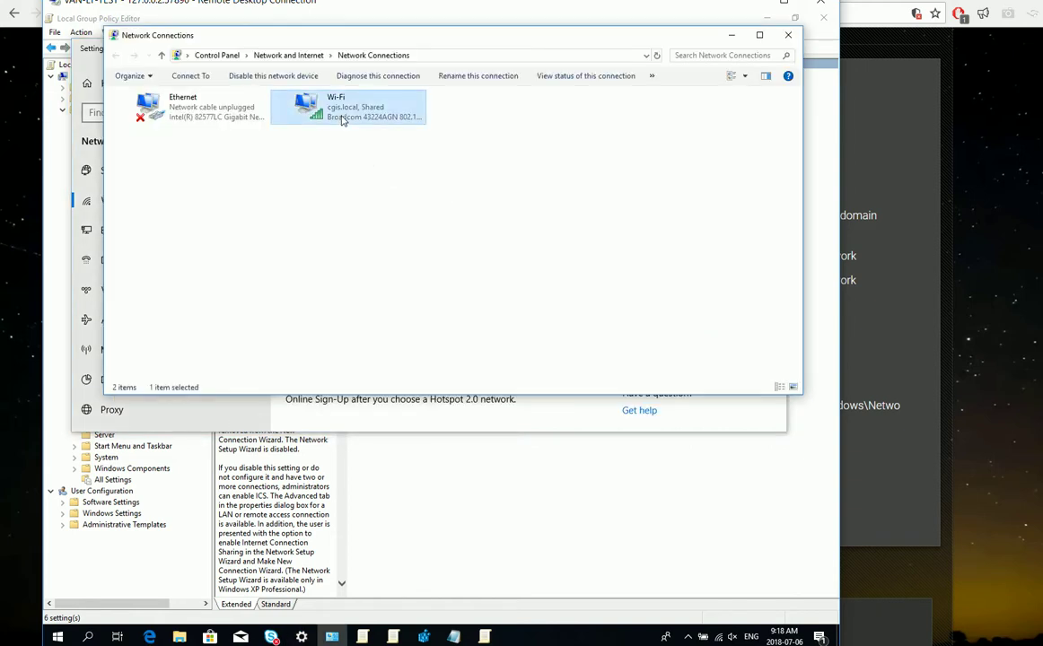
pyautogui.rightClick(342, 120)
pyautogui.click(348, 225)
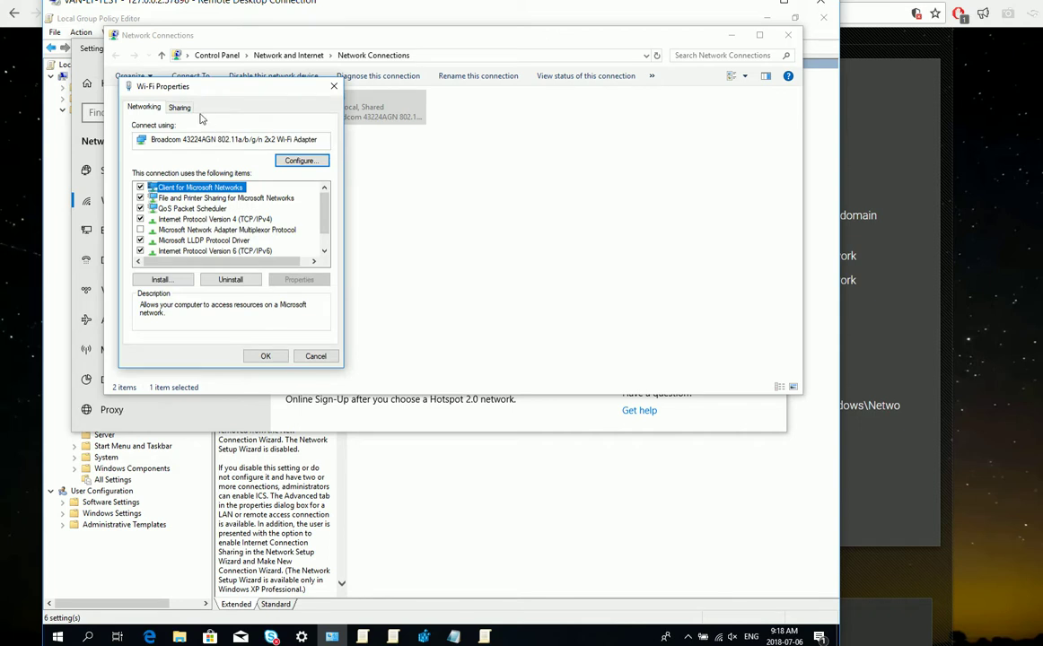
pyautogui.click(180, 107)
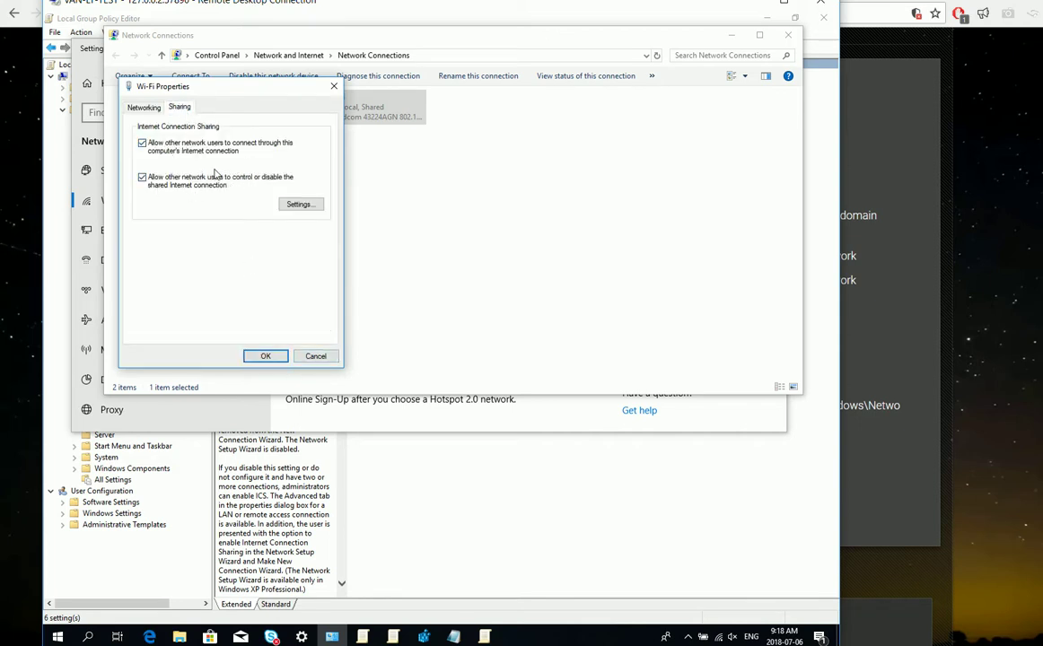
pyautogui.click(323, 361)
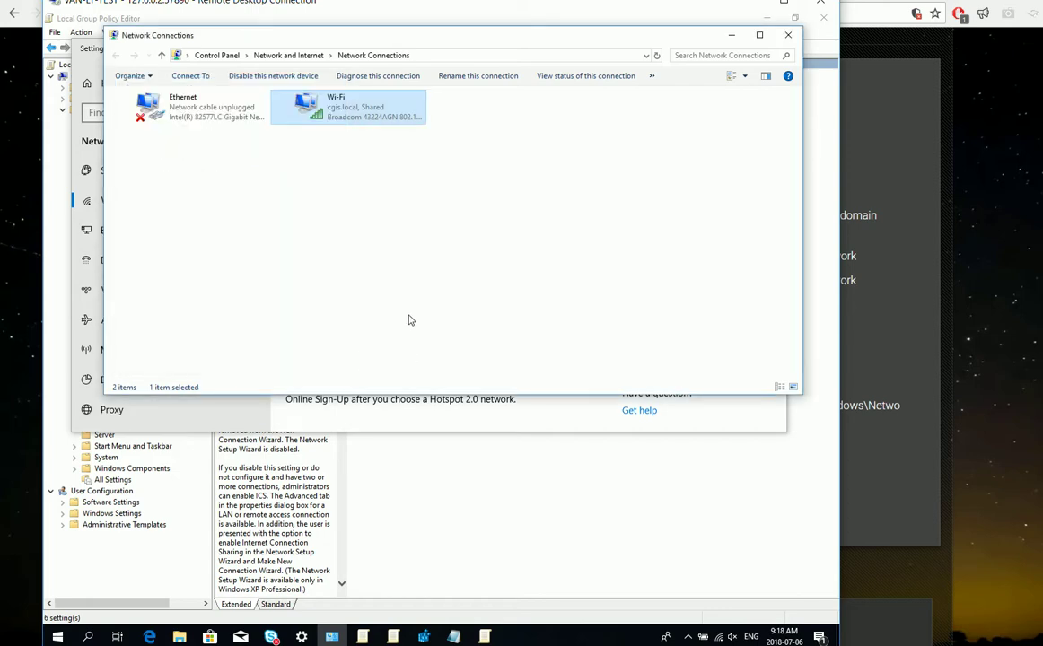
pyautogui.click(927, 334)
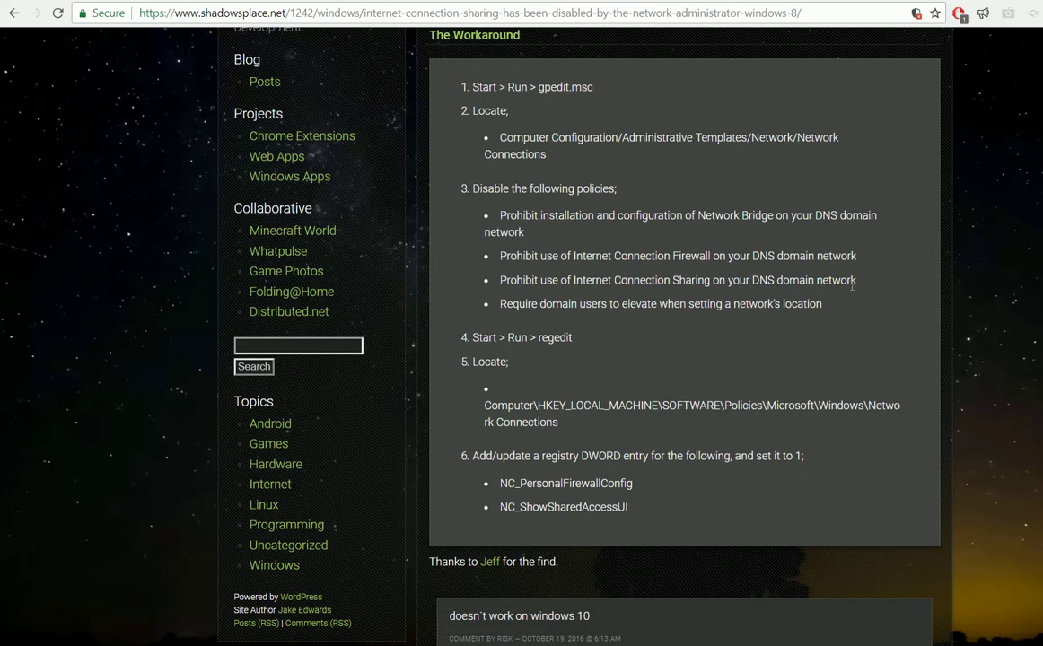
pyautogui.moveTo(866, 288); pyautogui.dragTo(495, 283)
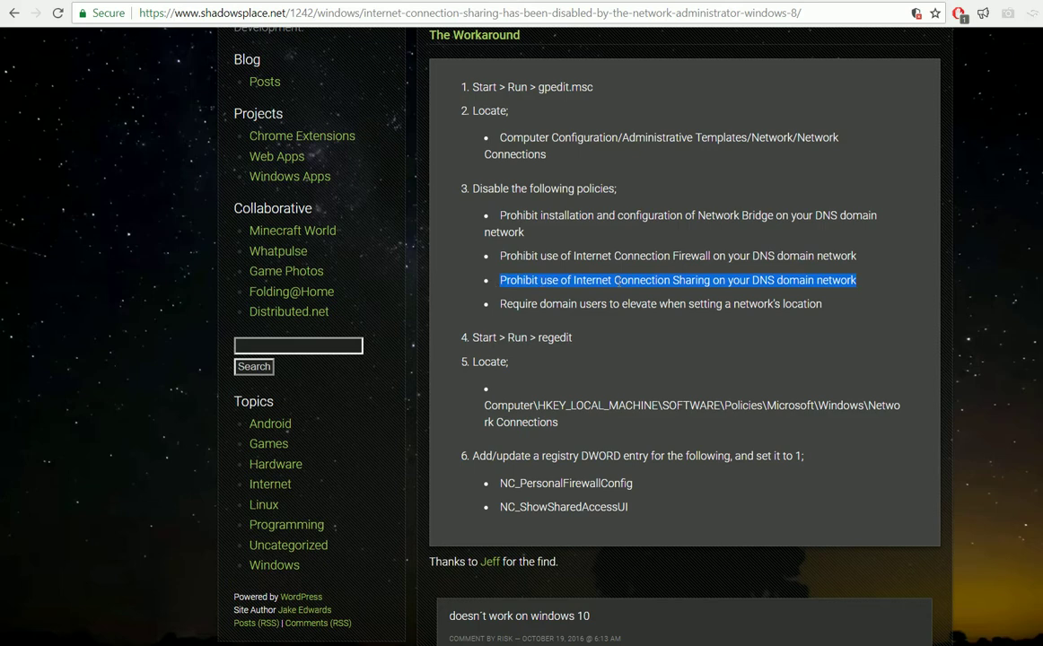
pyautogui.click(835, 306)
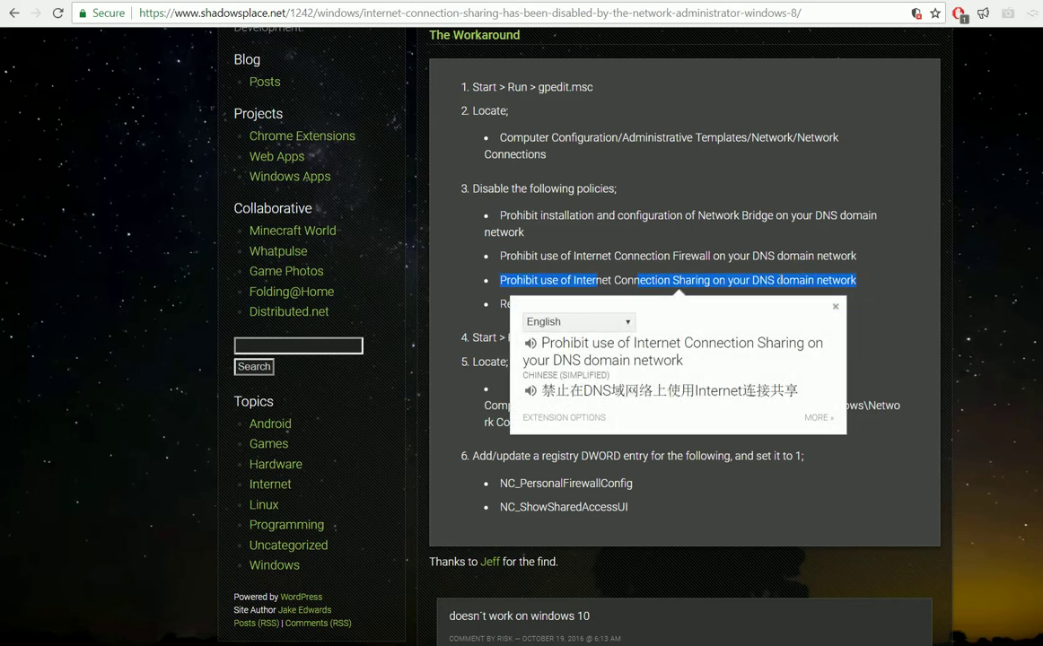
pyautogui.click(848, 278)
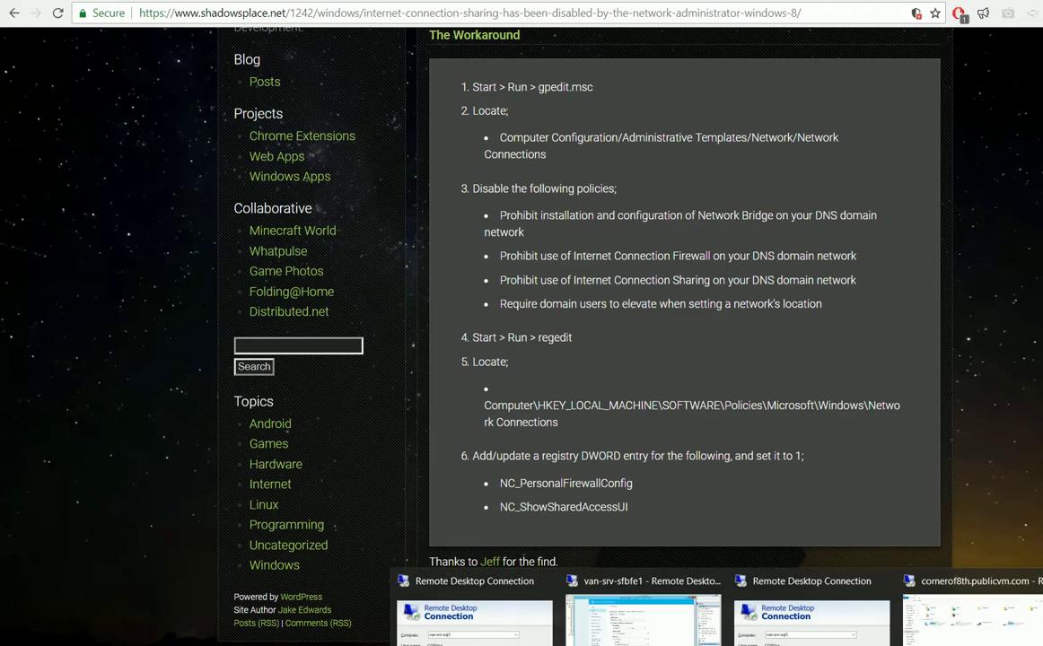
# Step: Return to the remote session and minimize the adapter list and Wi-Fi settings windows
pyautogui.click(810, 619)
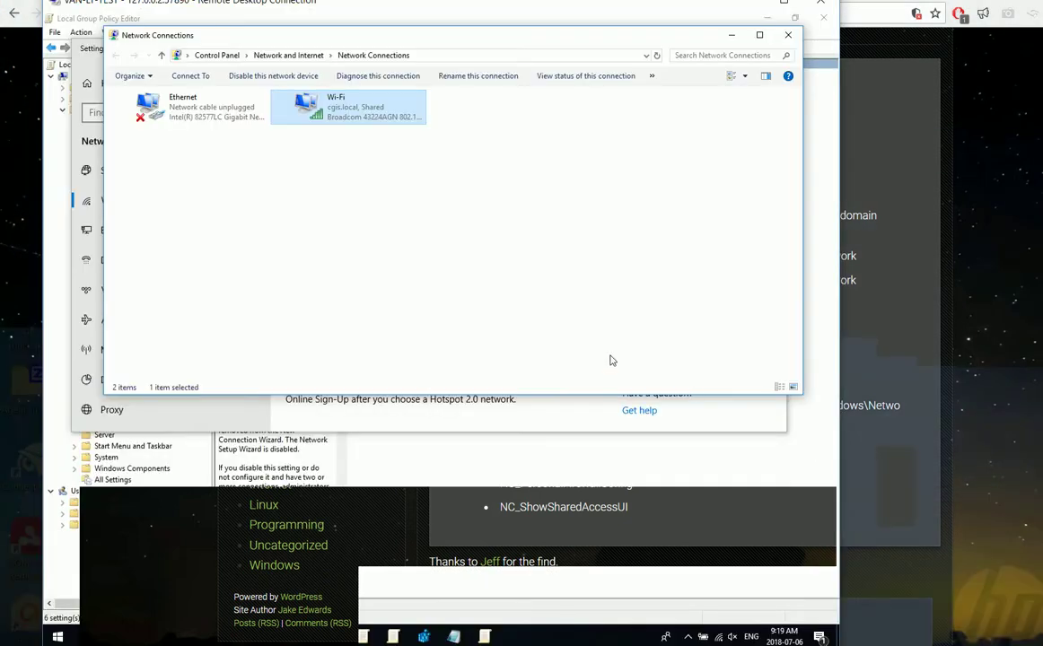
pyautogui.click(458, 242)
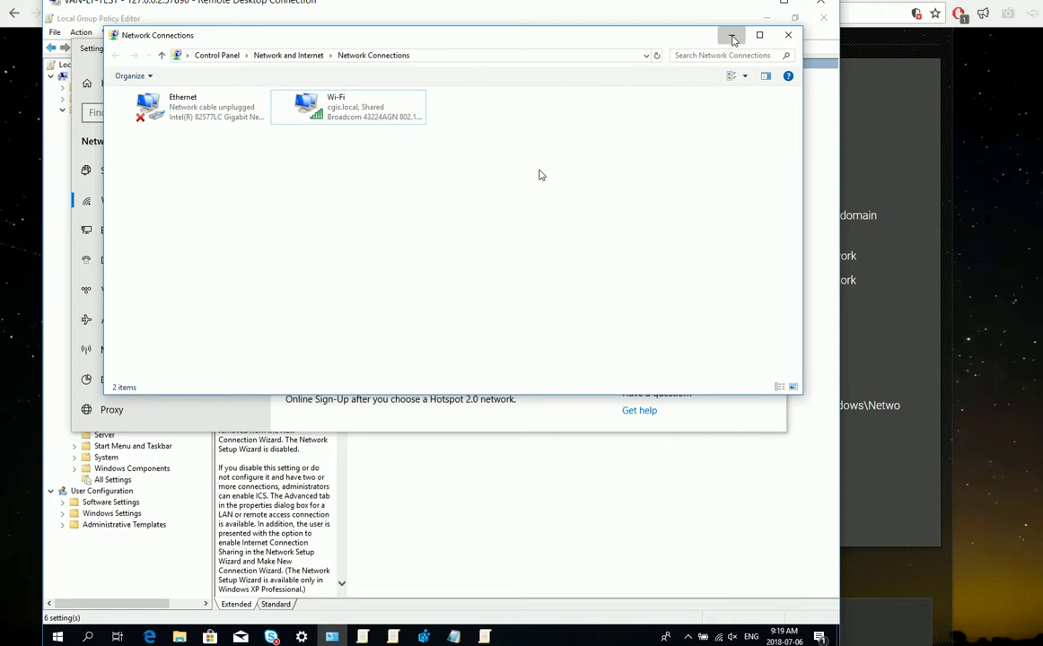
pyautogui.click(730, 35)
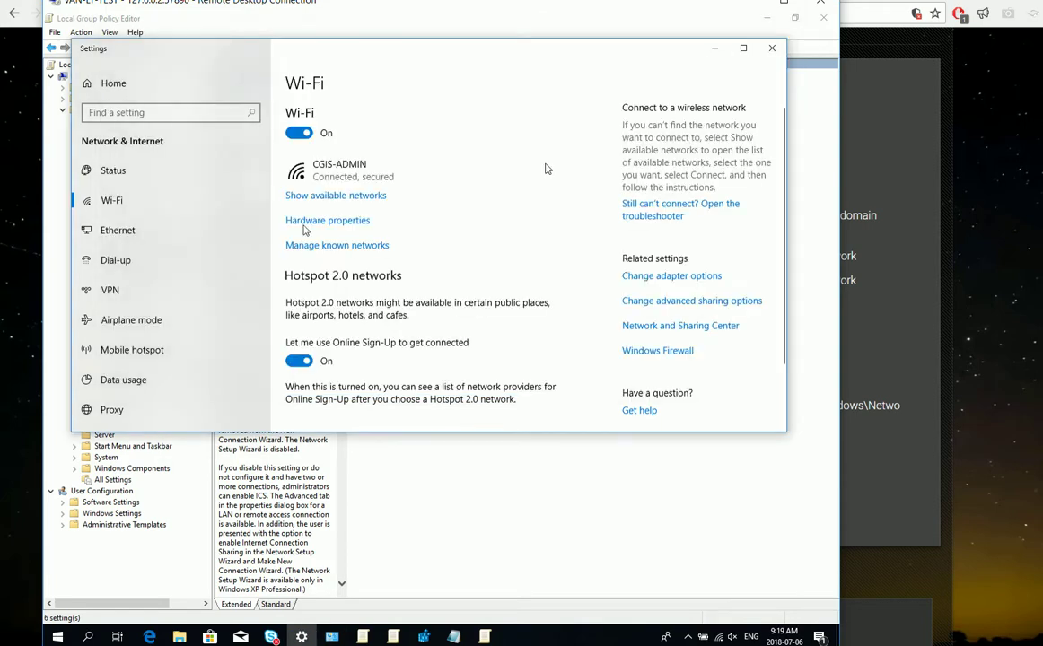
pyautogui.click(716, 51)
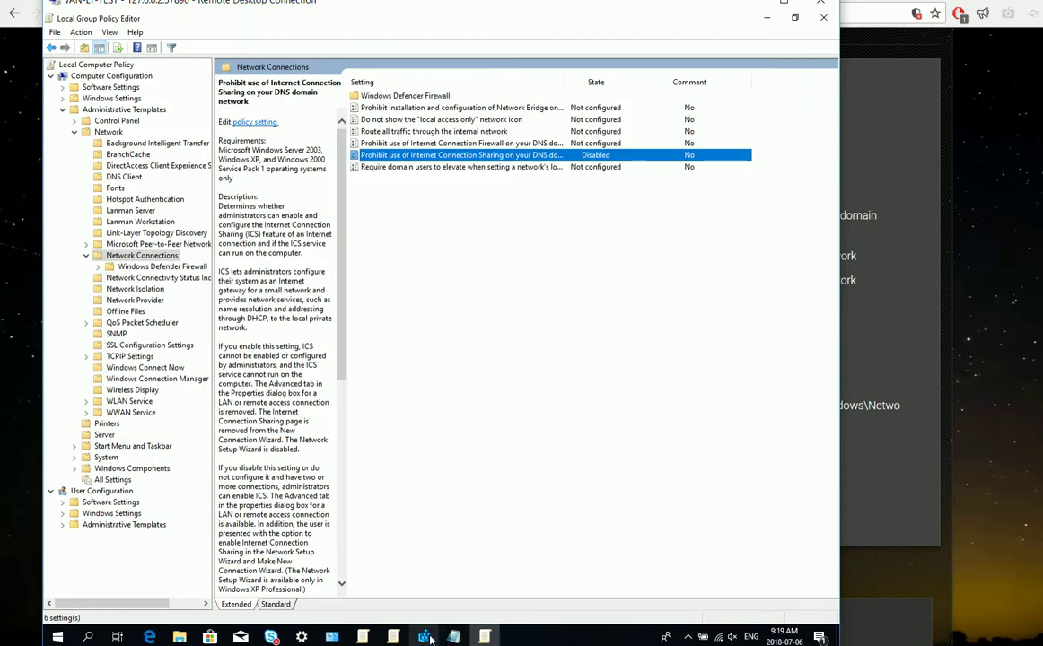
# Step: Search the Start menu for 'regedit' and launch Registry Editor
pyautogui.click(58, 637)
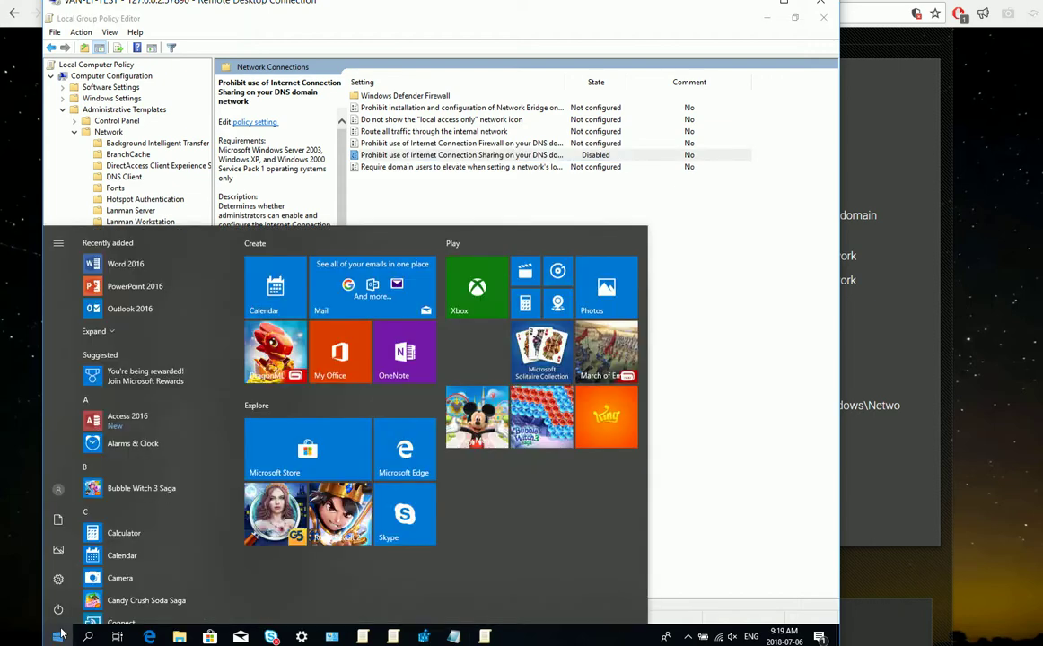
pyautogui.write('reged')
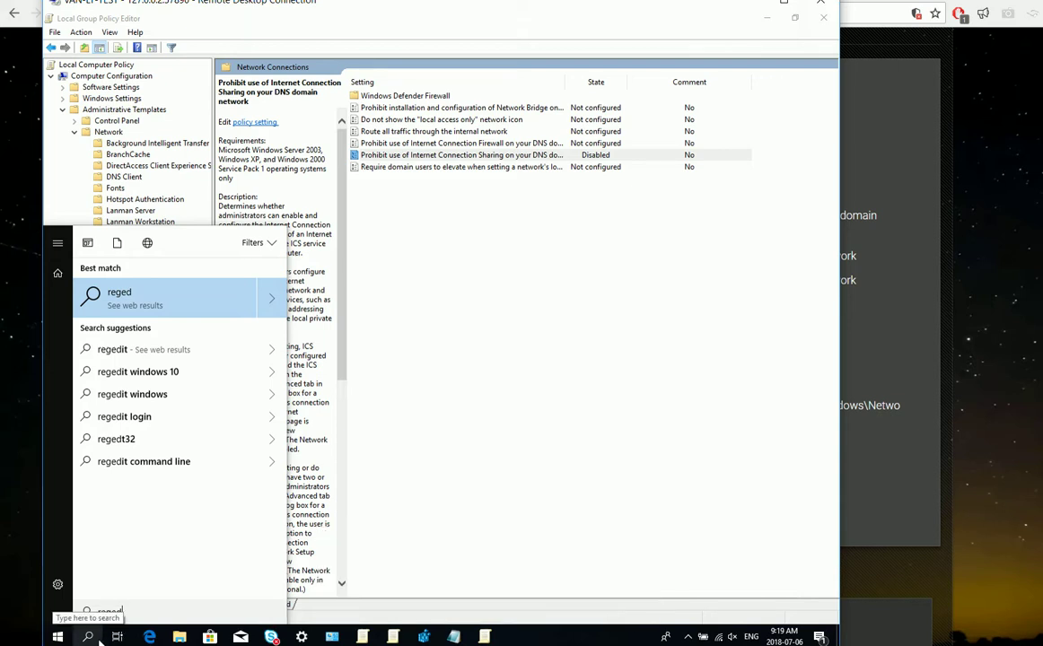
pyautogui.write('i')
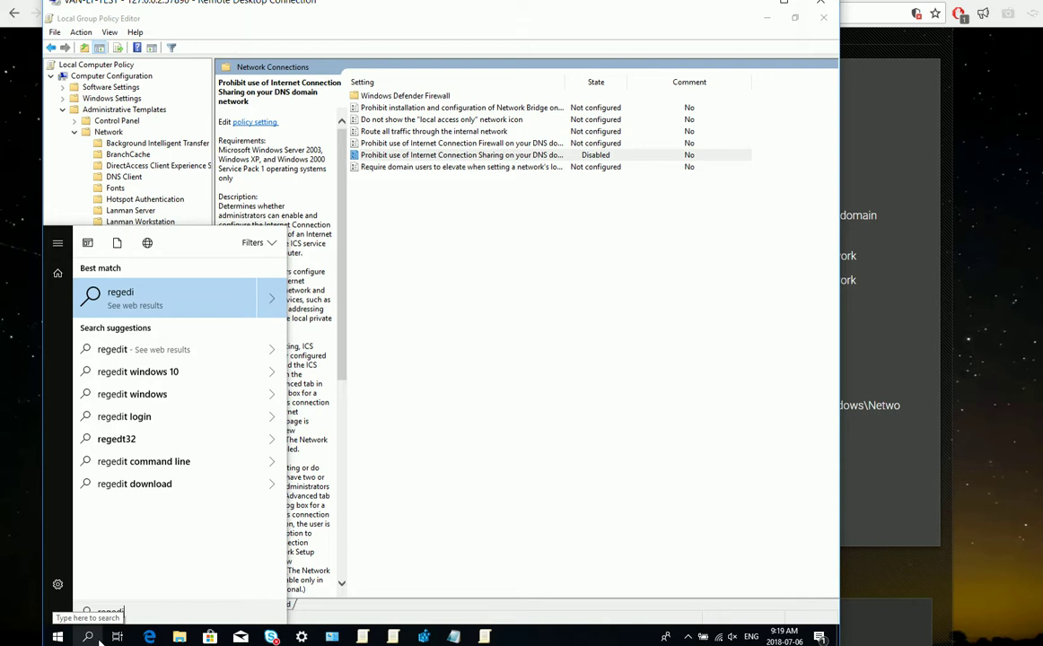
pyautogui.write('t')
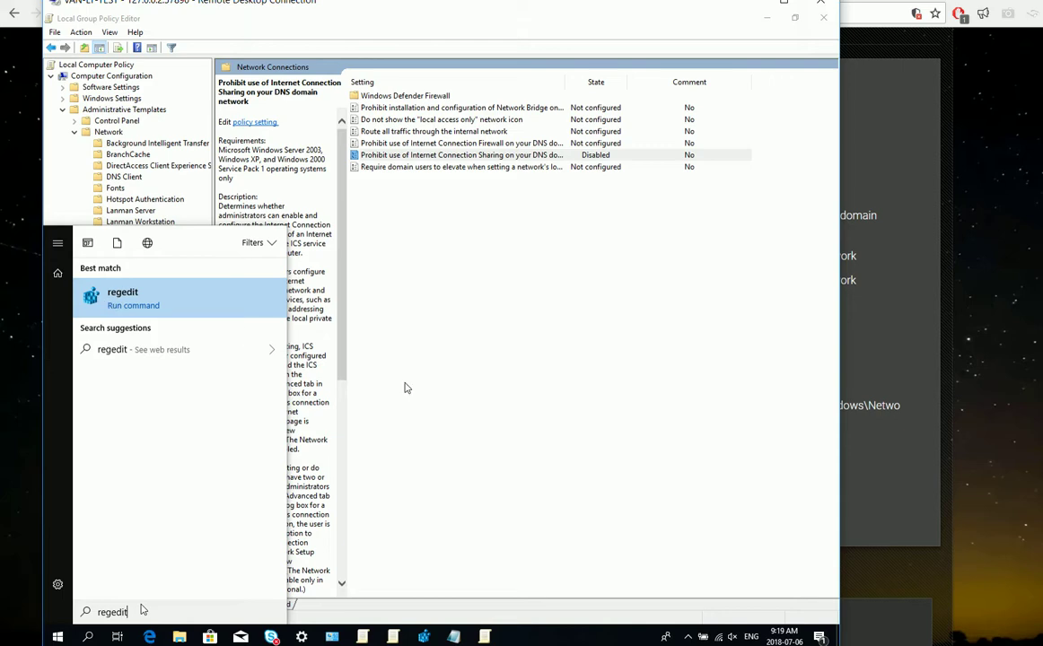
pyautogui.click(112, 300)
# Step: Approve UAC and select the Network Connections policy key showing NC_ShowSharedAccessUI = 1
pyautogui.click(380, 411)
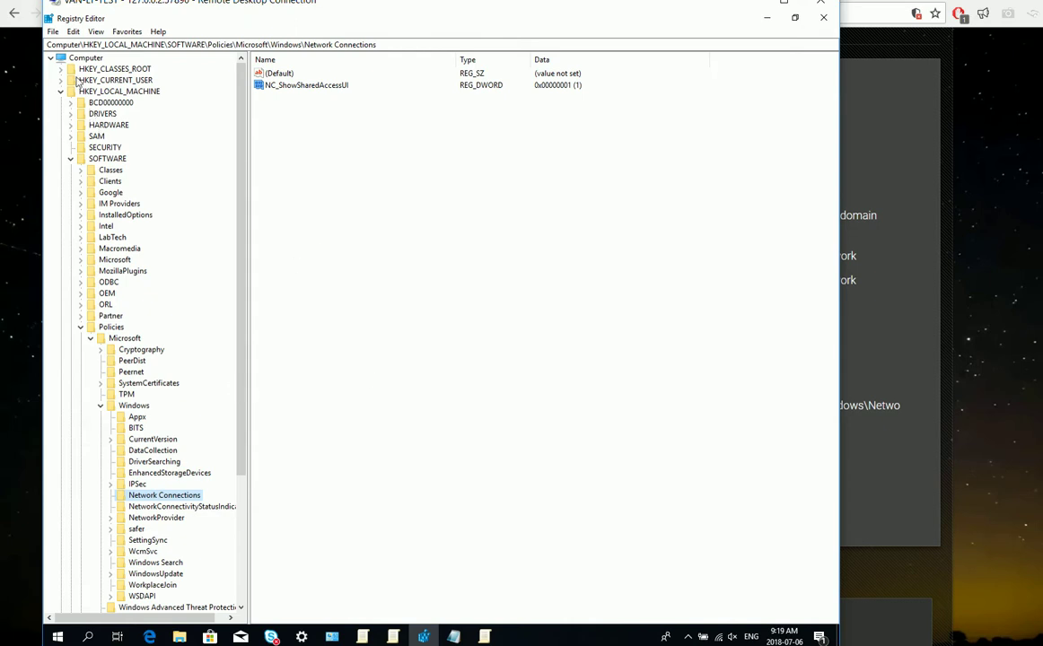
pyautogui.click(85, 44)
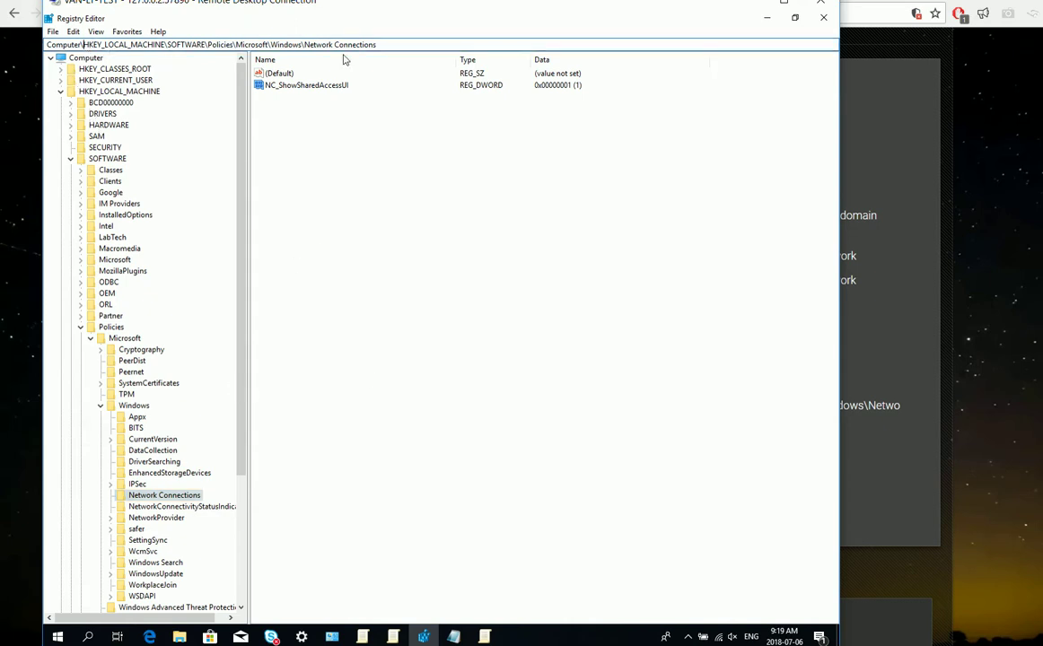
pyautogui.moveTo(389, 47); pyautogui.dragTo(2, 47)
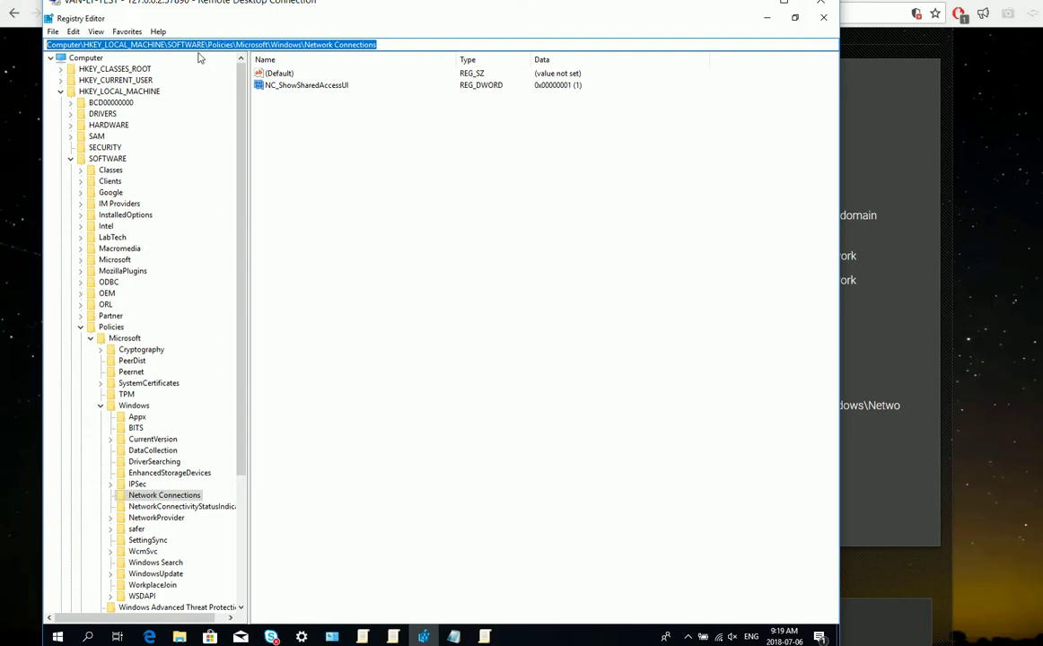
pyautogui.click(206, 44)
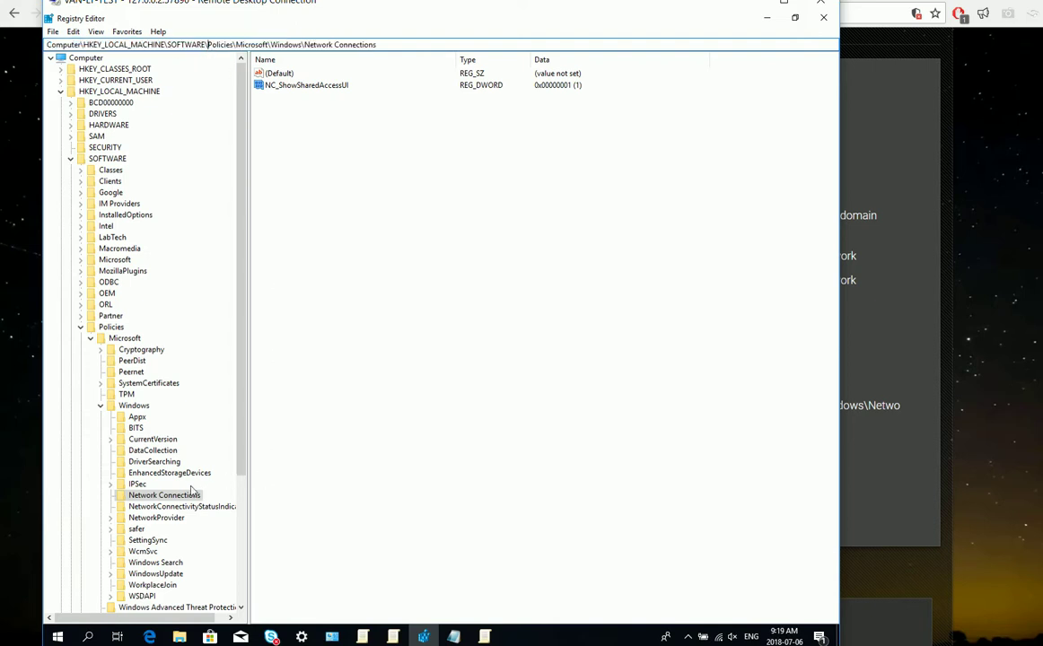
pyautogui.click(145, 495)
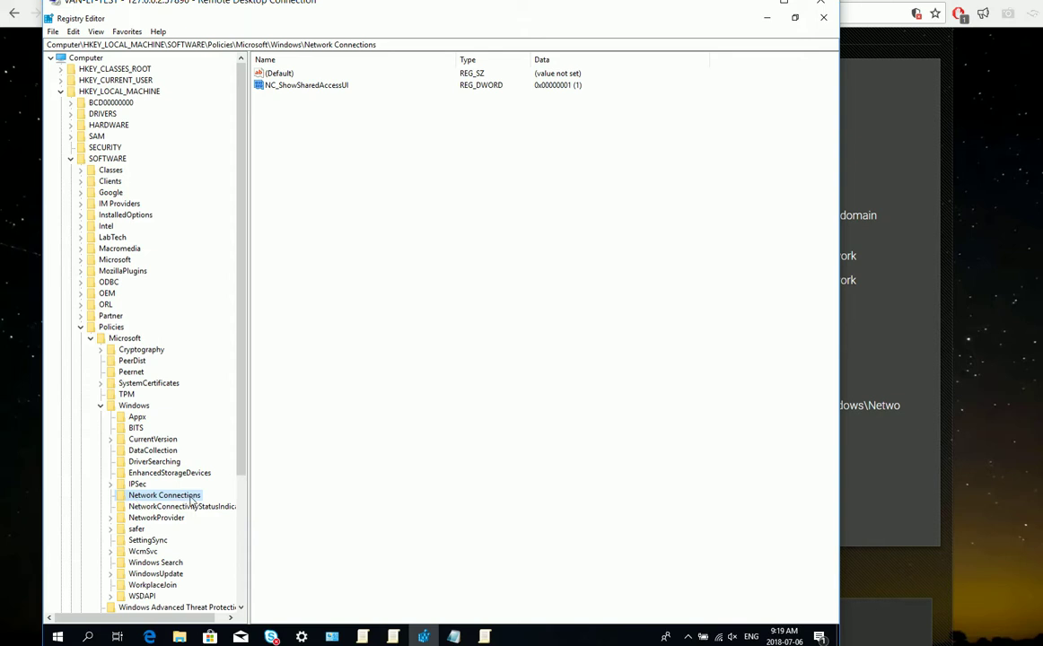
pyautogui.click(301, 84)
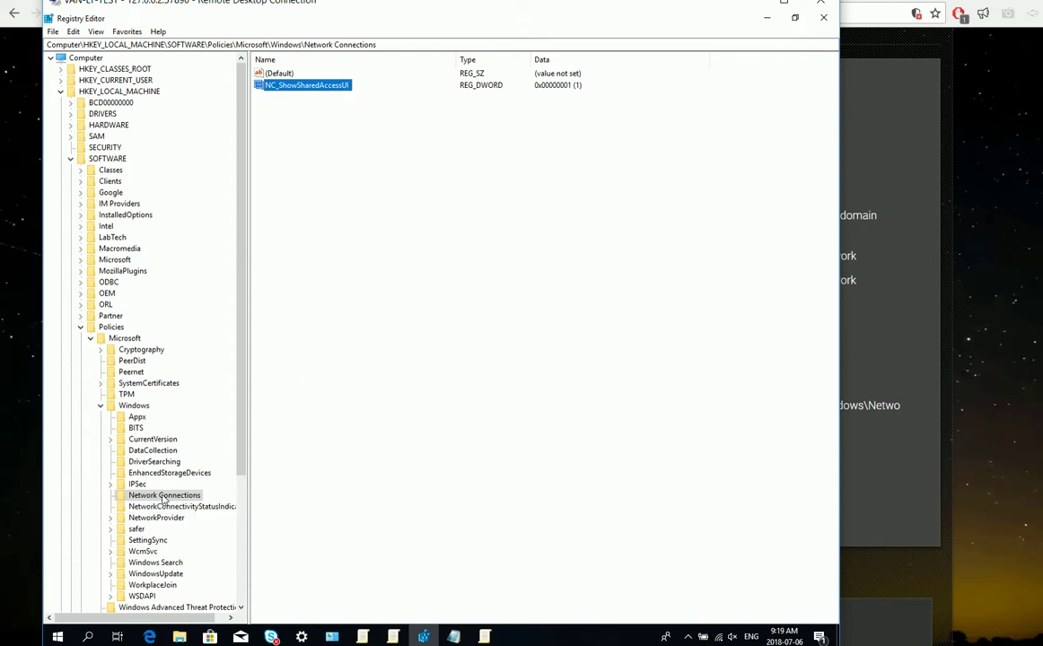
pyautogui.click(428, 376)
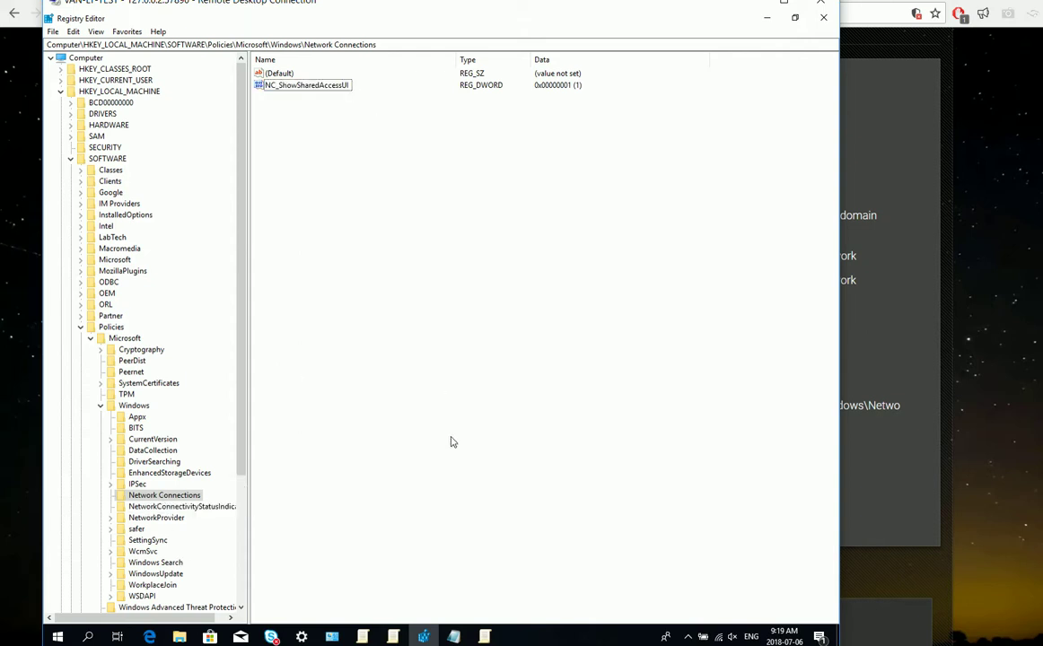
# Step: Review the NetworkShare file setting NC_ShowSharedAccessUI to dword 1, then open its Documents folder
pyautogui.click(467, 637)
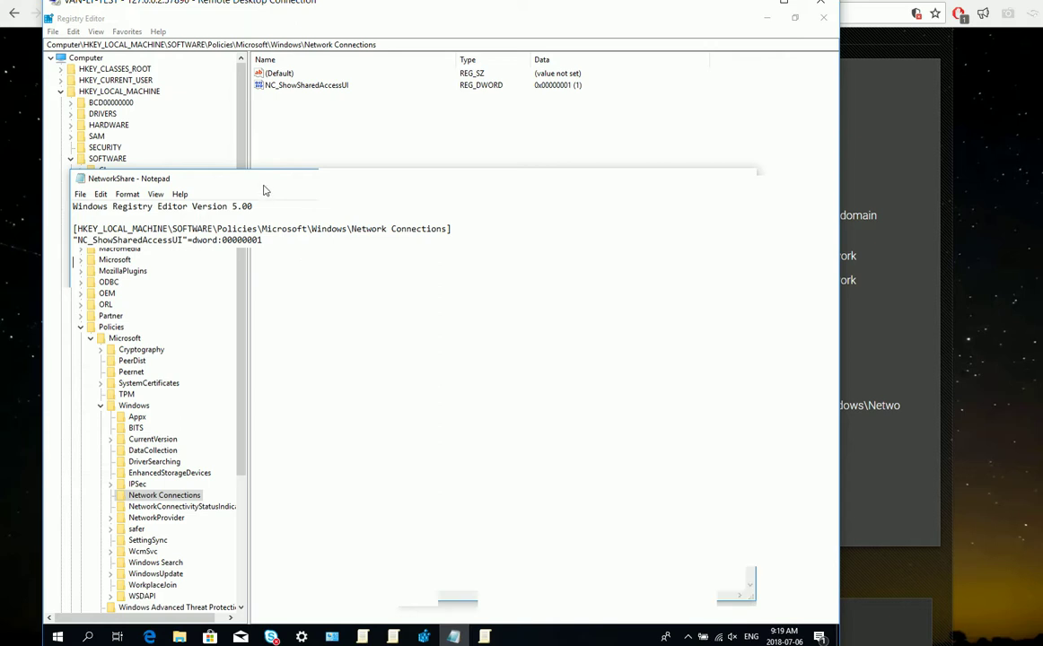
pyautogui.moveTo(266, 186); pyautogui.dragTo(340, 188)
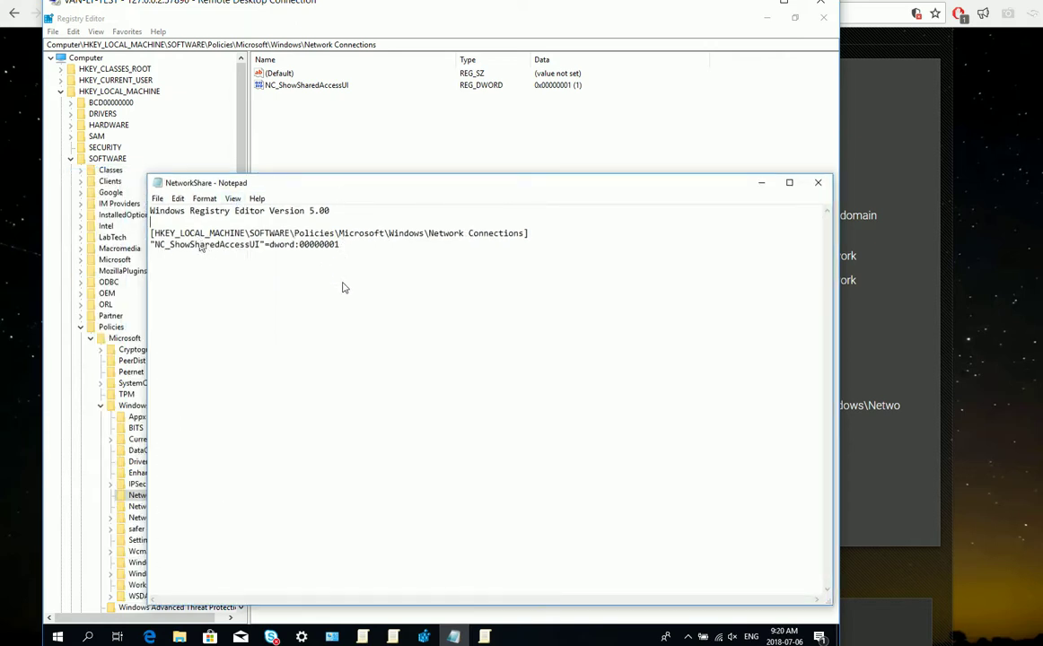
pyautogui.moveTo(375, 256); pyautogui.dragTo(100, 204)
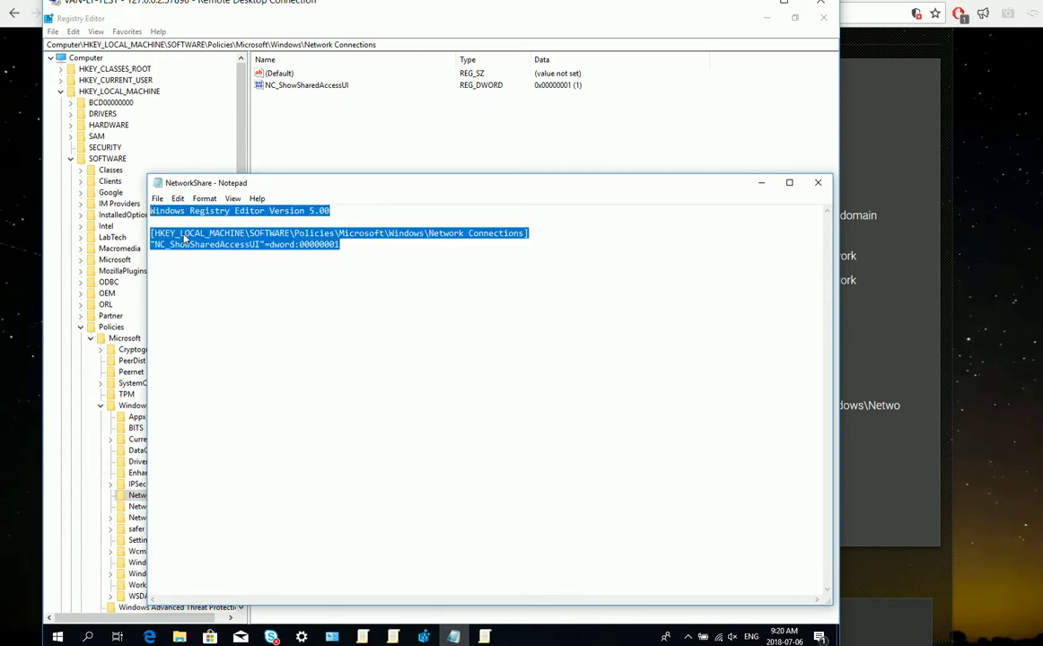
pyautogui.click(424, 274)
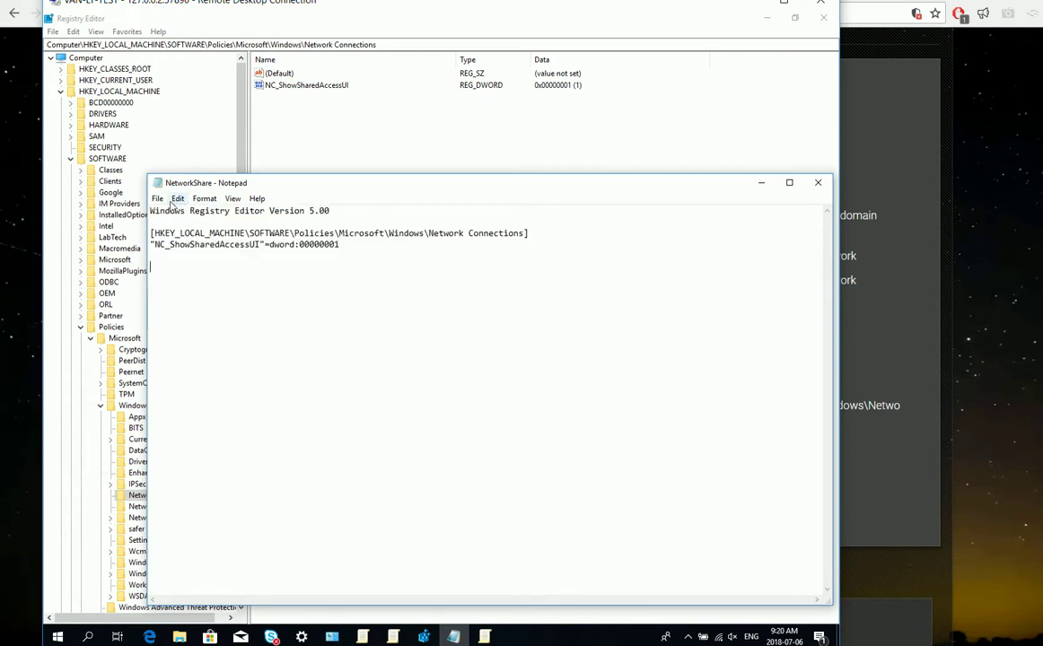
pyautogui.click(180, 636)
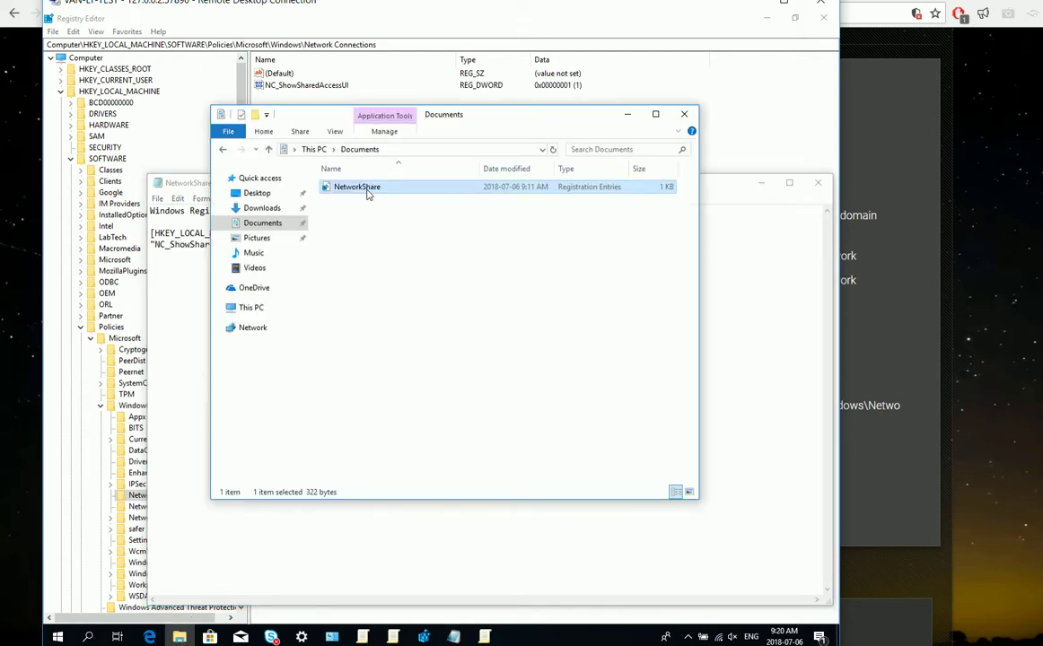
# Step: Turn on File name extensions in File Explorer's View options
pyautogui.rightClick(367, 192)
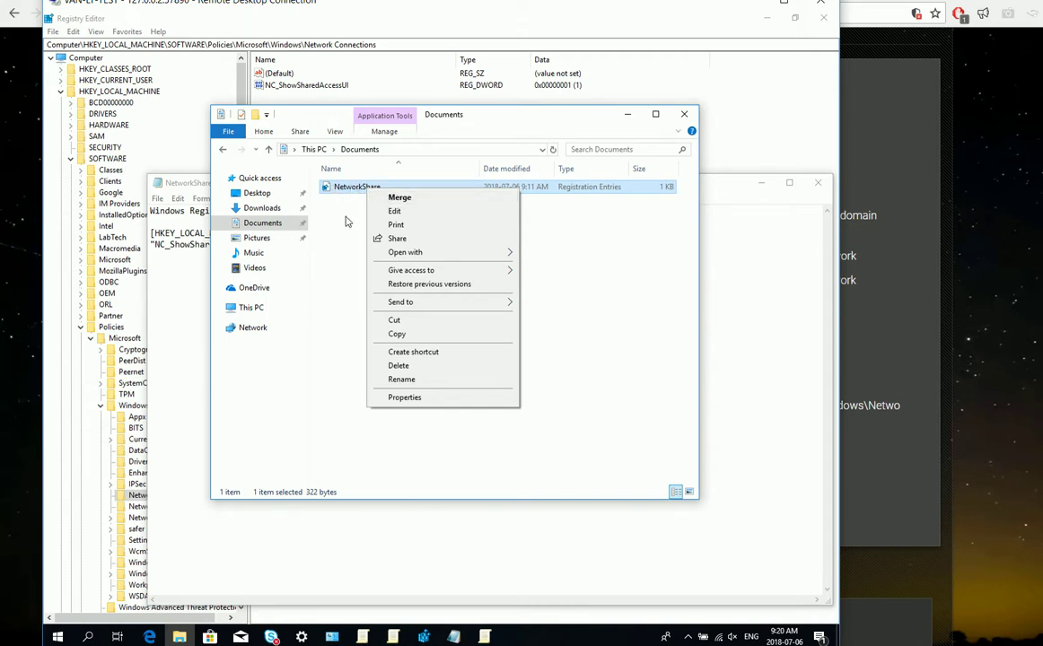
pyautogui.click(313, 198)
pyautogui.click(336, 132)
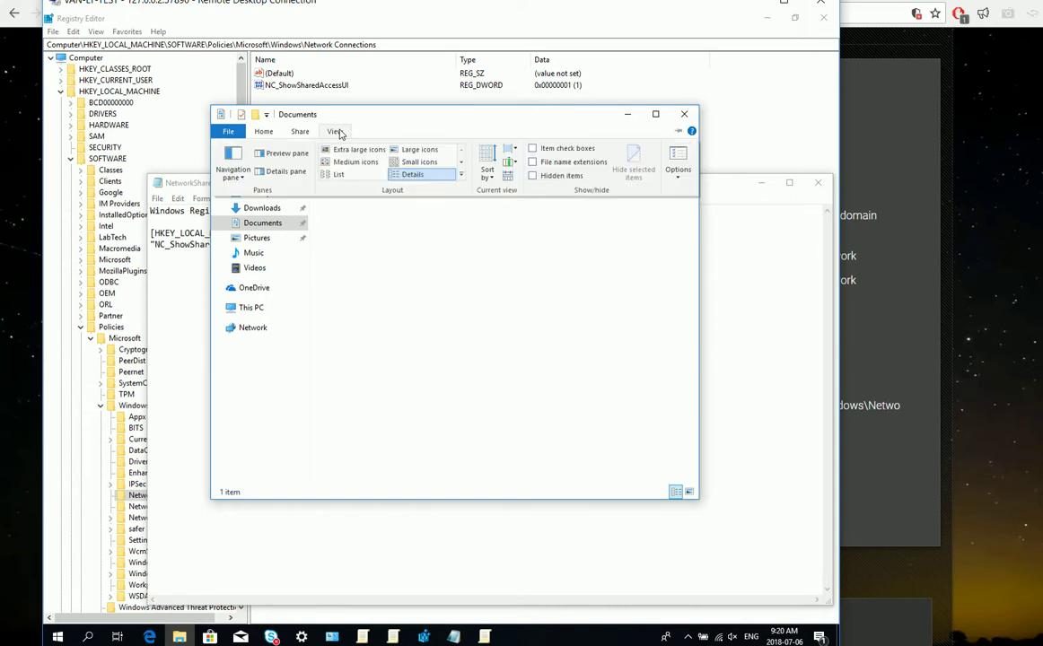
pyautogui.click(549, 164)
# Step: Merge NetworkShare.reg into the registry, approving all prompts, and bring Registry Editor forward
pyautogui.click(359, 184)
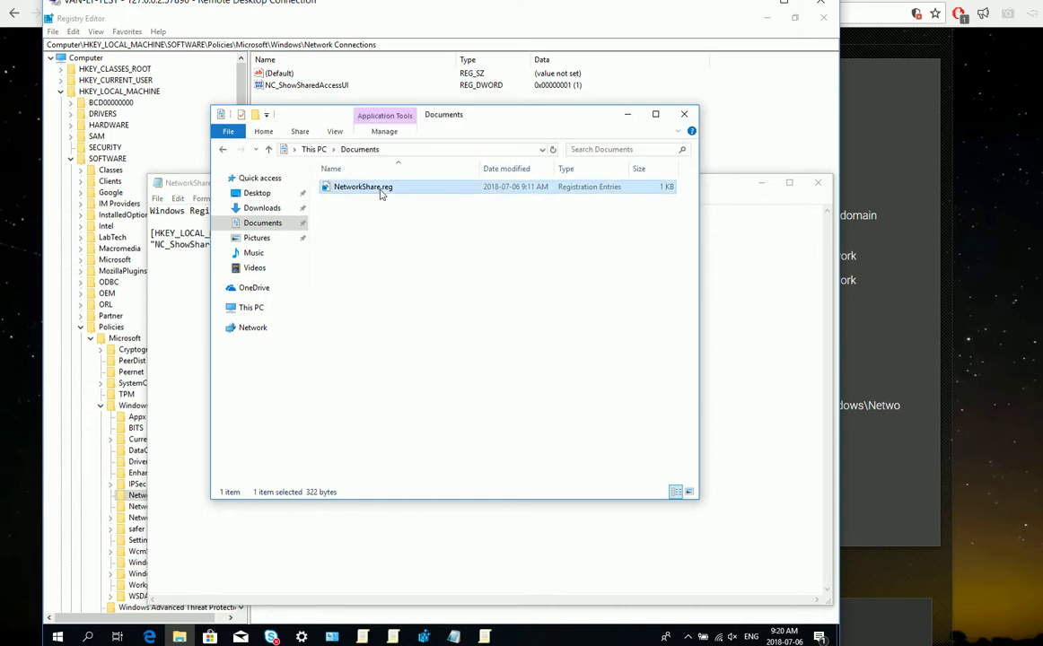
pyautogui.rightClick(354, 188)
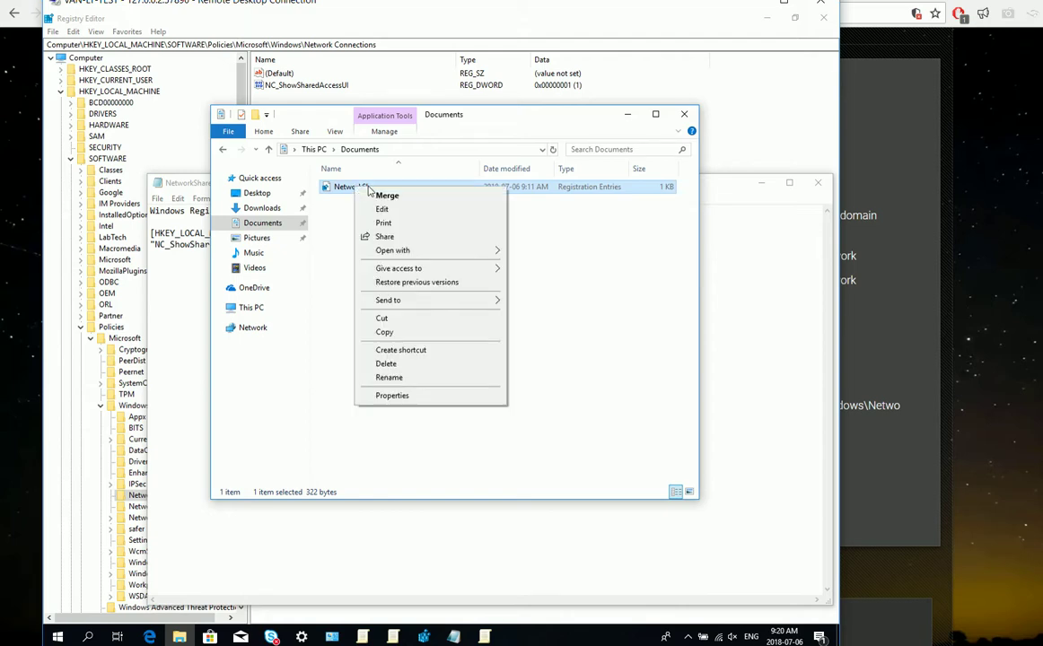
pyautogui.click(393, 203)
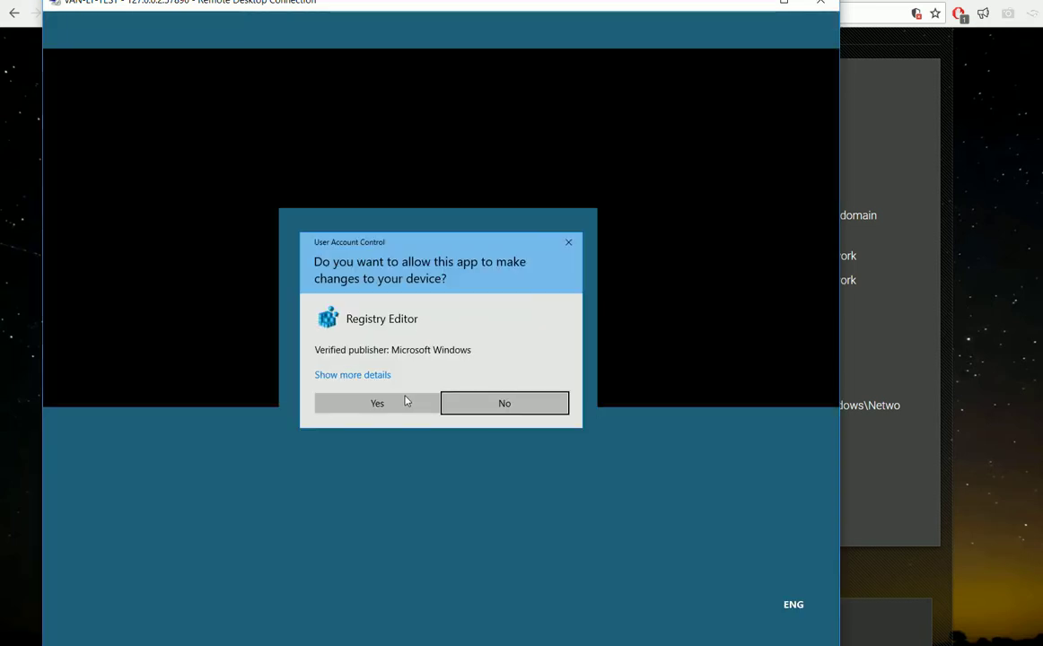
pyautogui.click(403, 403)
pyautogui.click(529, 338)
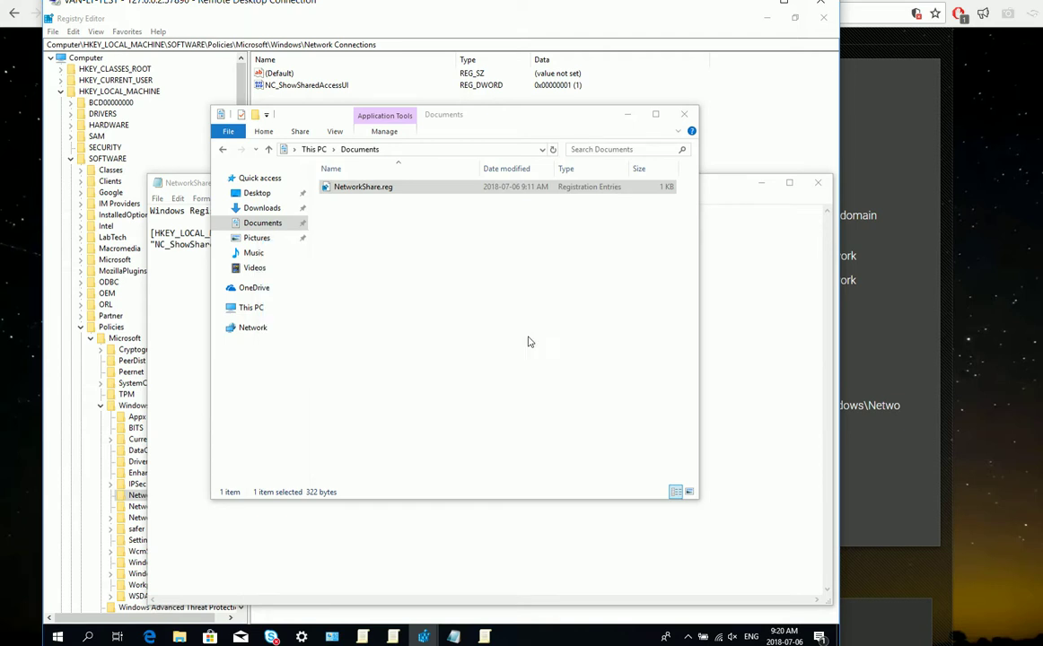
pyautogui.click(587, 326)
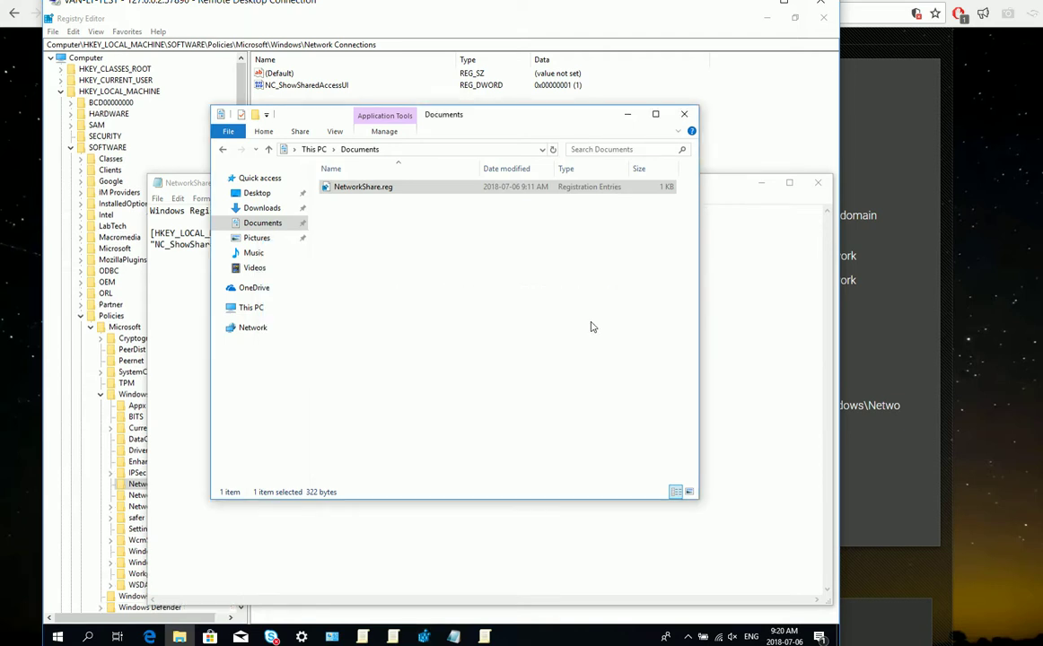
pyautogui.click(757, 144)
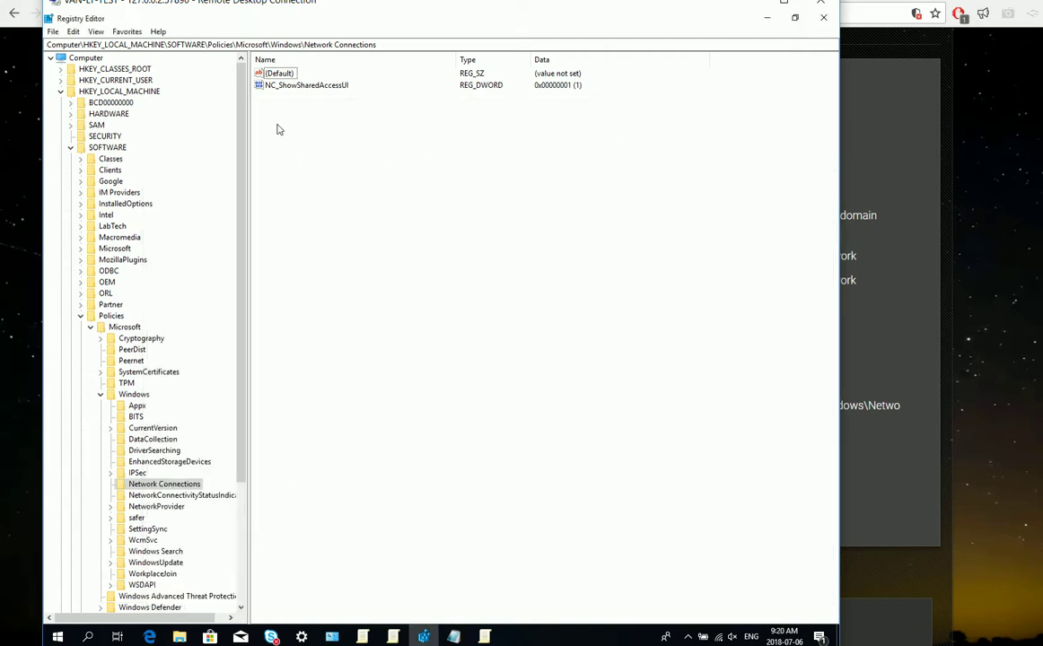